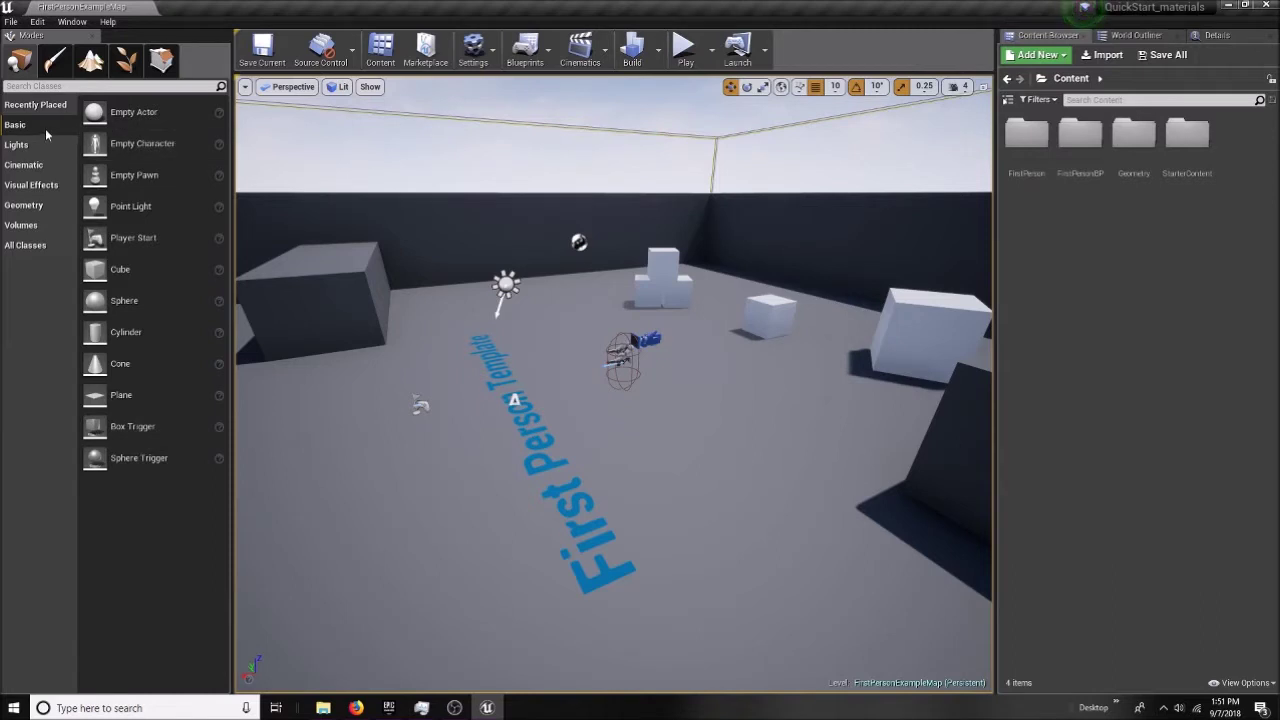
- Place a basic cylinder on the floor near the template text and move it to X -50, Y -170, Z 250
click(19, 124)
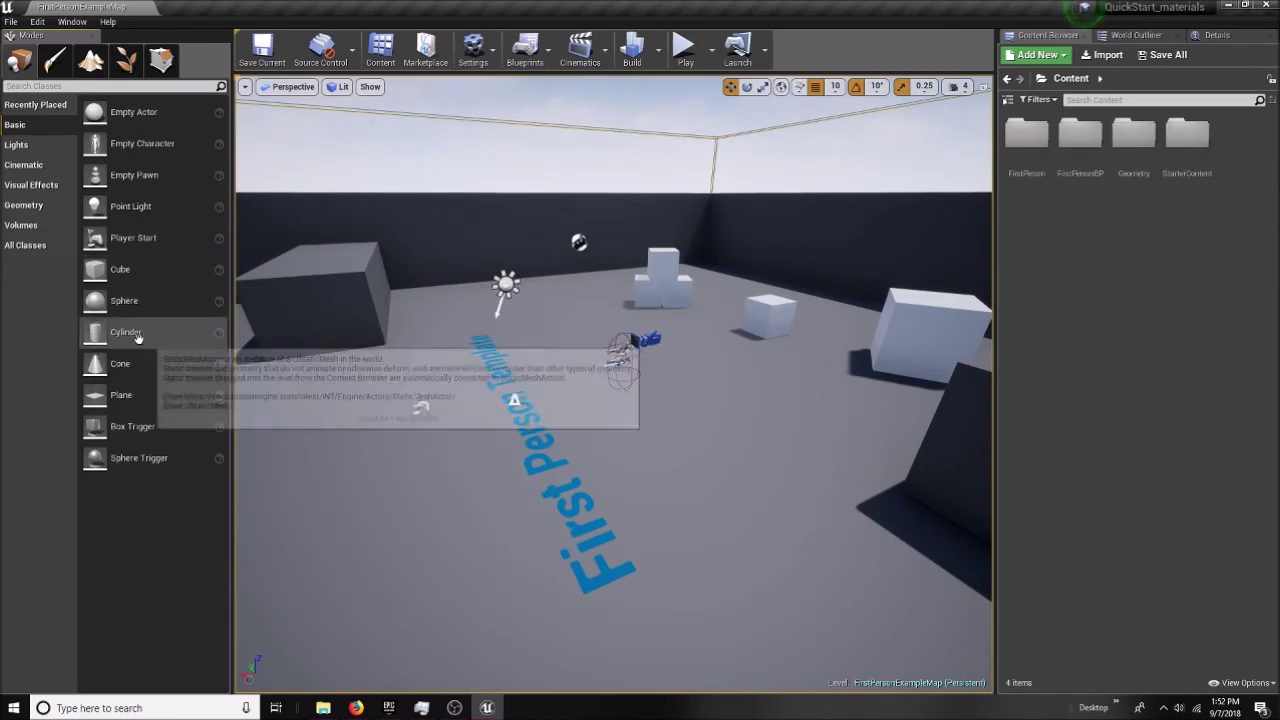
drag(115, 333, 561, 406)
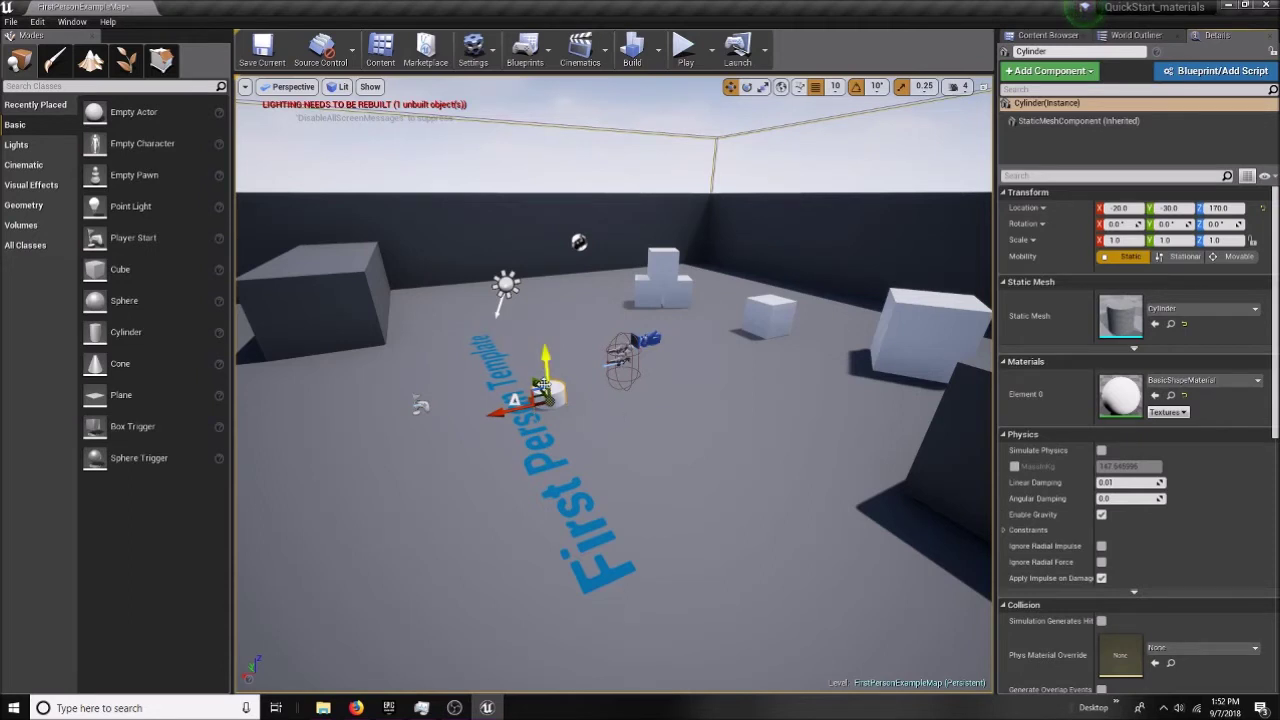
drag(547, 352, 524, 403)
drag(573, 348, 580, 345)
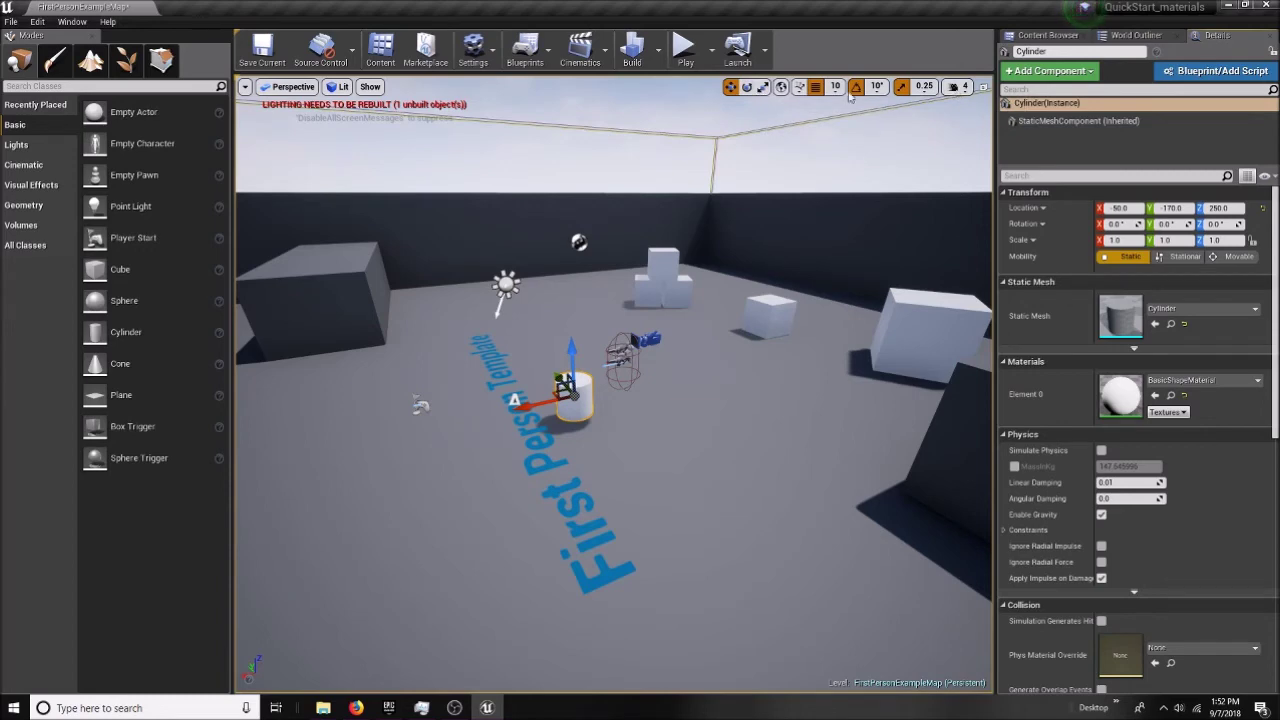
- Rotate the cylinder -40° about the Z axis and scale its Z height to 0.75
click(746, 88)
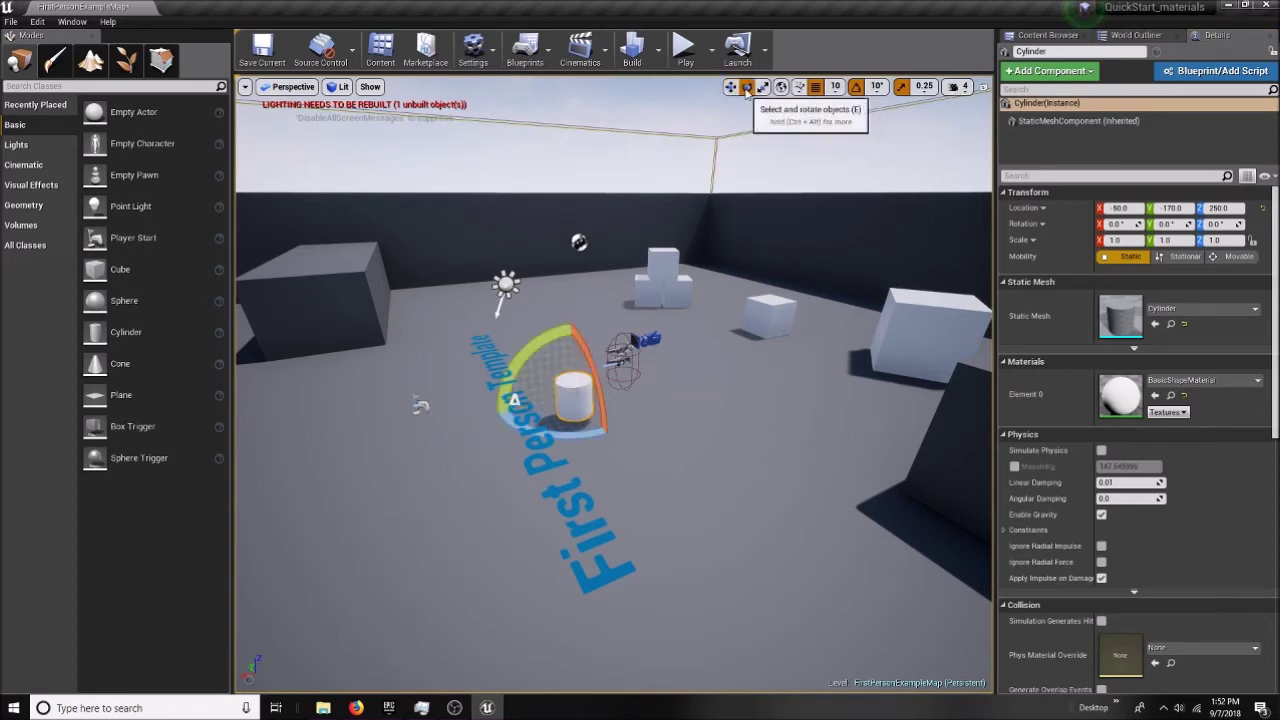
drag(560, 432, 505, 456)
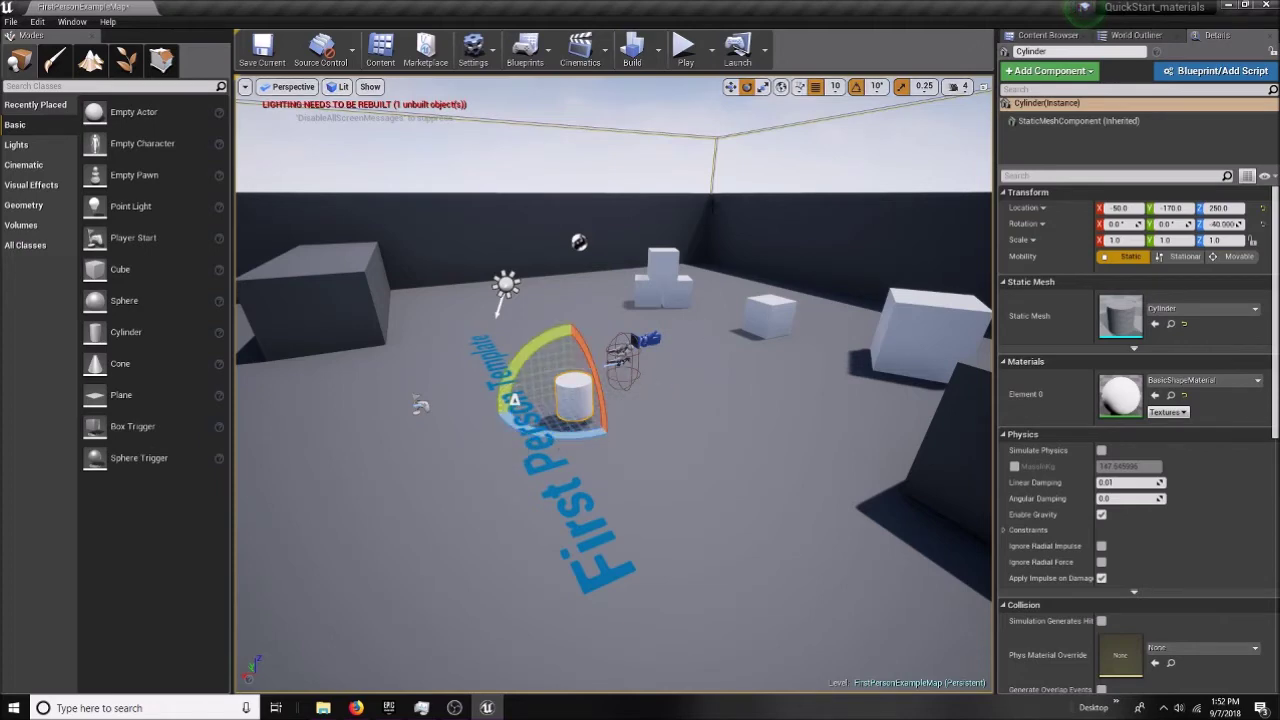
click(762, 87)
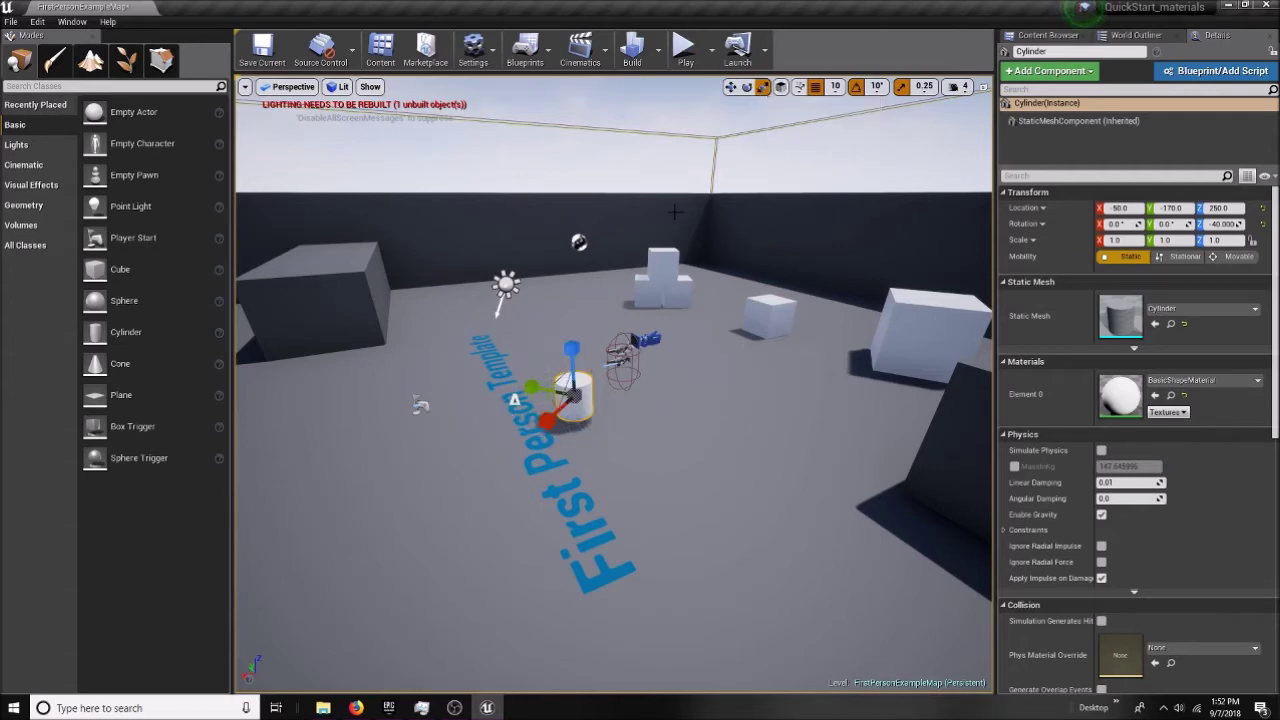
drag(580, 356, 580, 372)
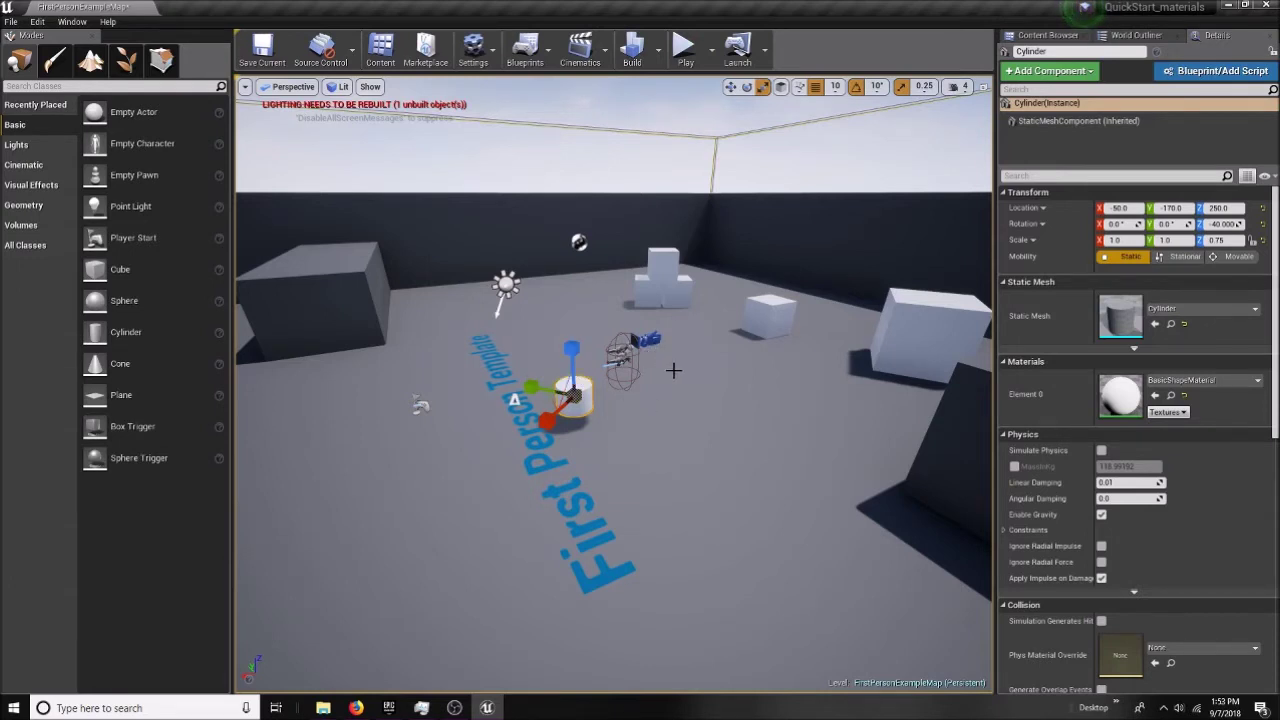
- Duplicate the cylinder and move the copy to X 200, Y -160, Z 270
key(ctrl+w)
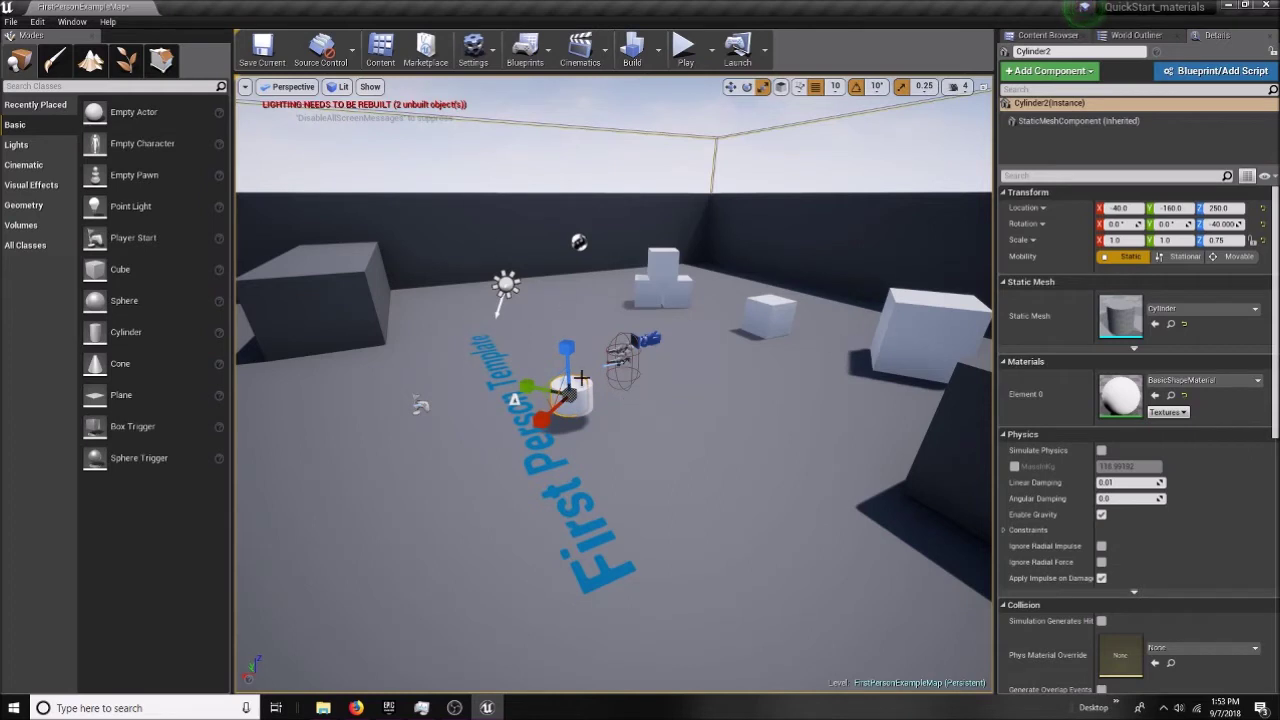
key(w)
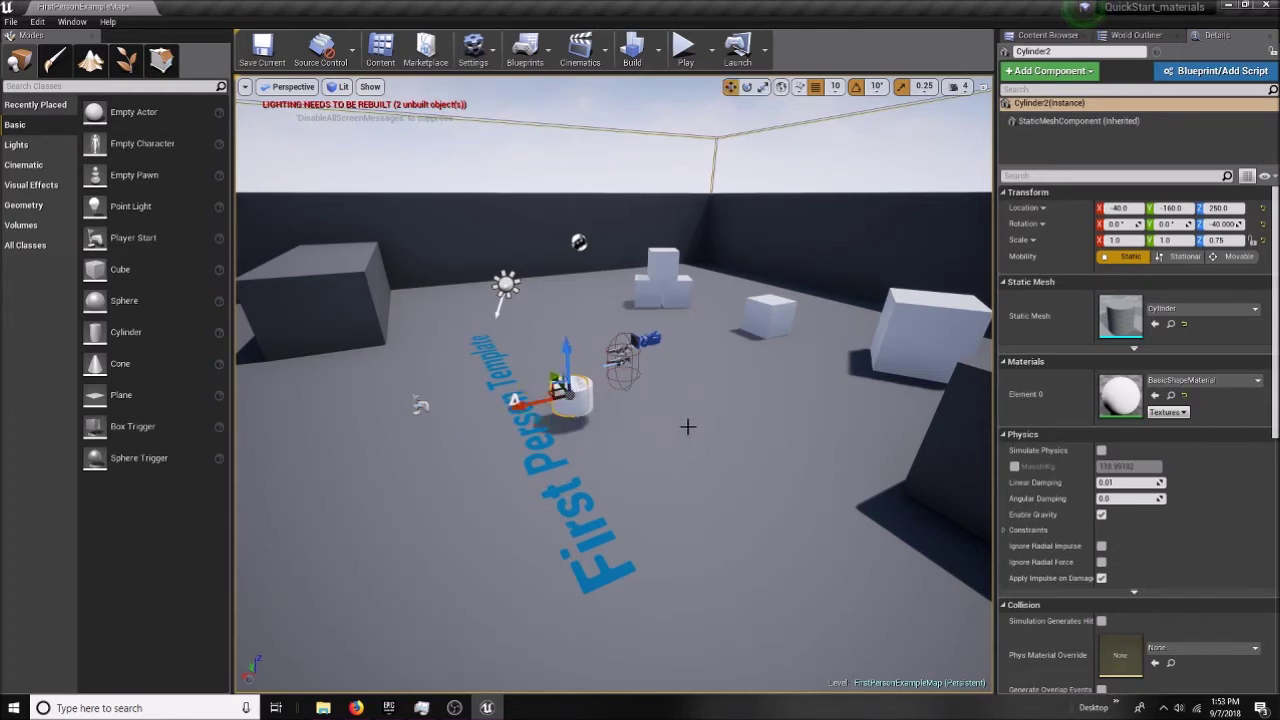
drag(556, 384, 490, 365)
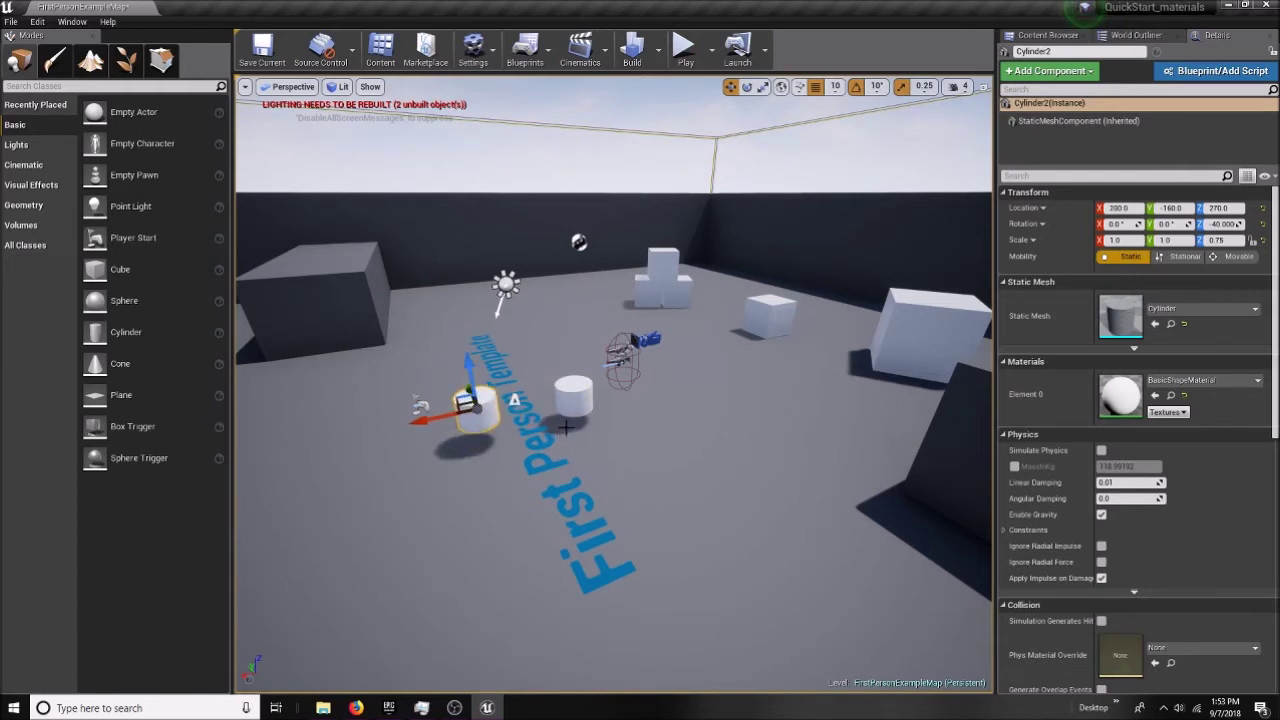
- Tilt the copied cylinder to a rotation of about -67°, -28° and -101°, and return to move mode
key(e)
drag(414, 455, 570, 438)
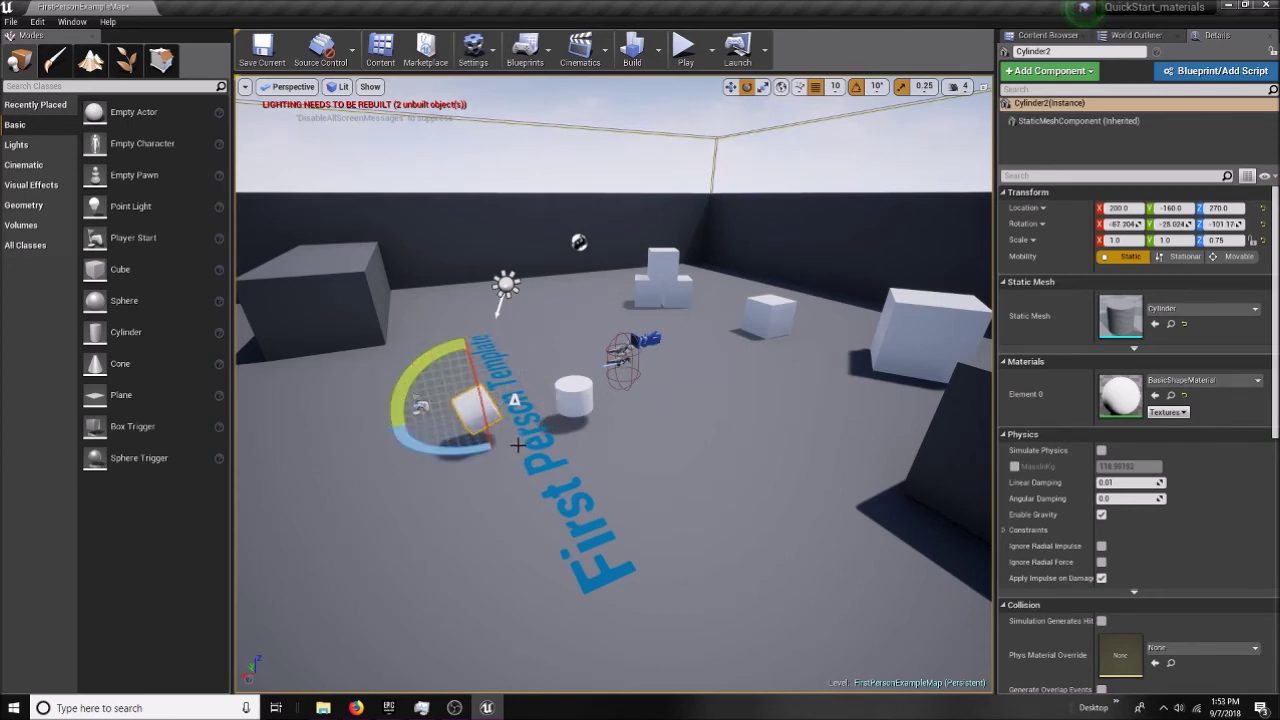
key(w)
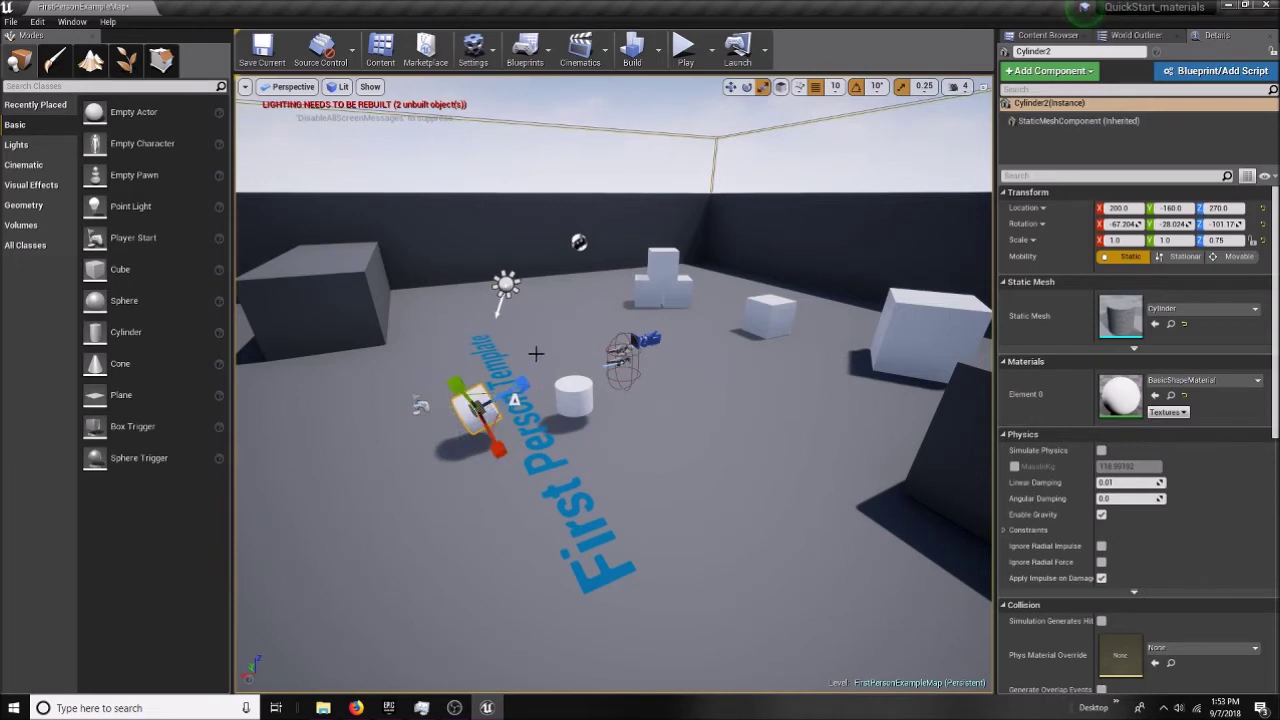
key(ctrl+grave)
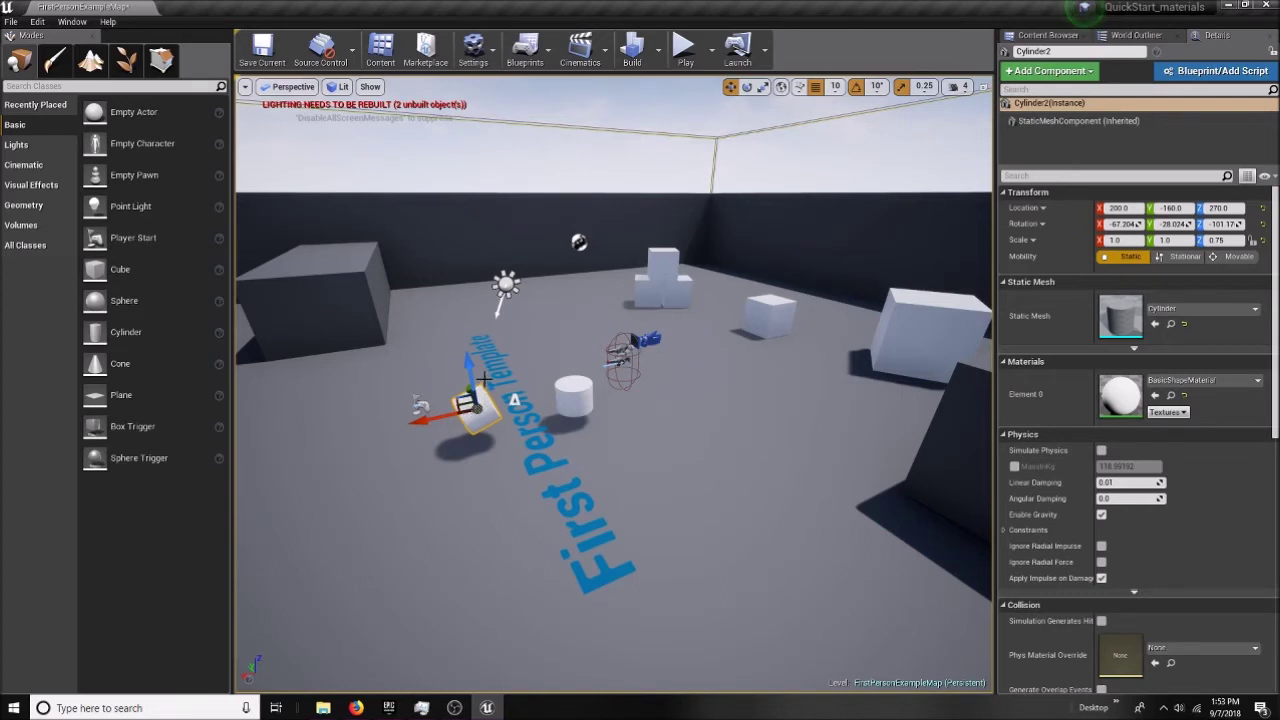
- Duplicate the tilted cylinder and move the copy to X 330, Y -150, Z 320
key(ctrl+w)
drag(425, 419, 358, 420)
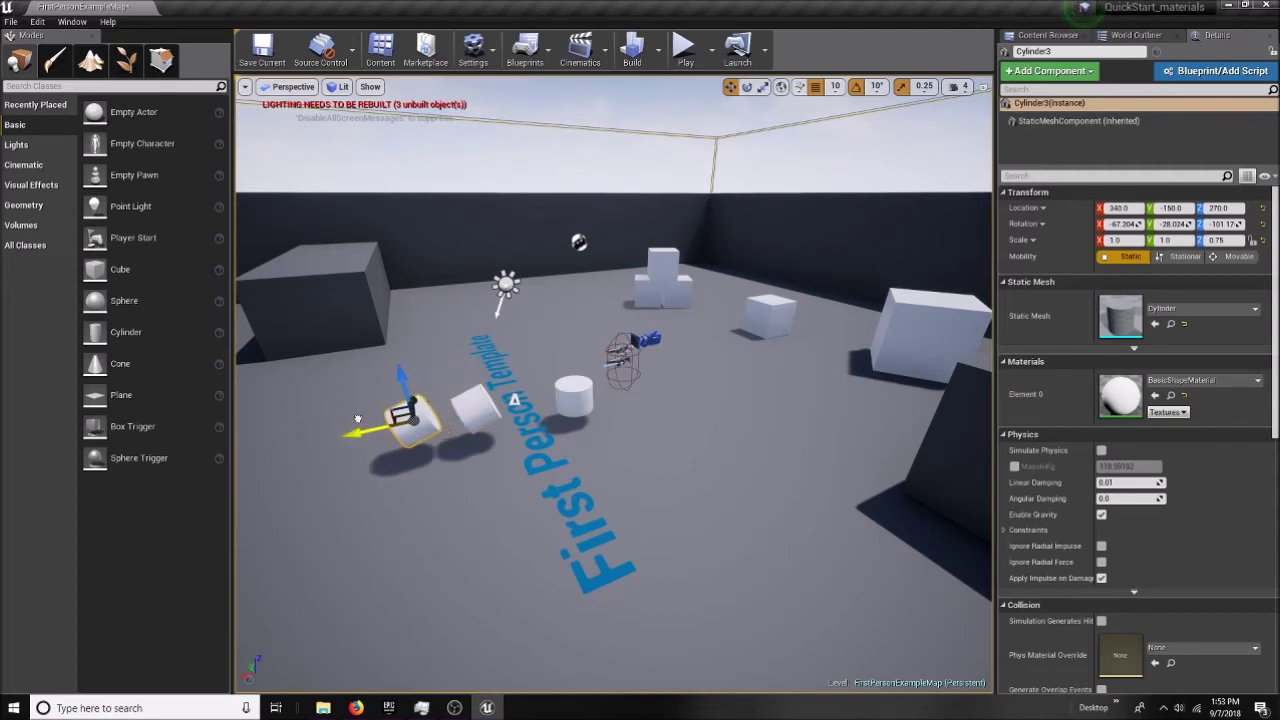
drag(394, 374, 385, 345)
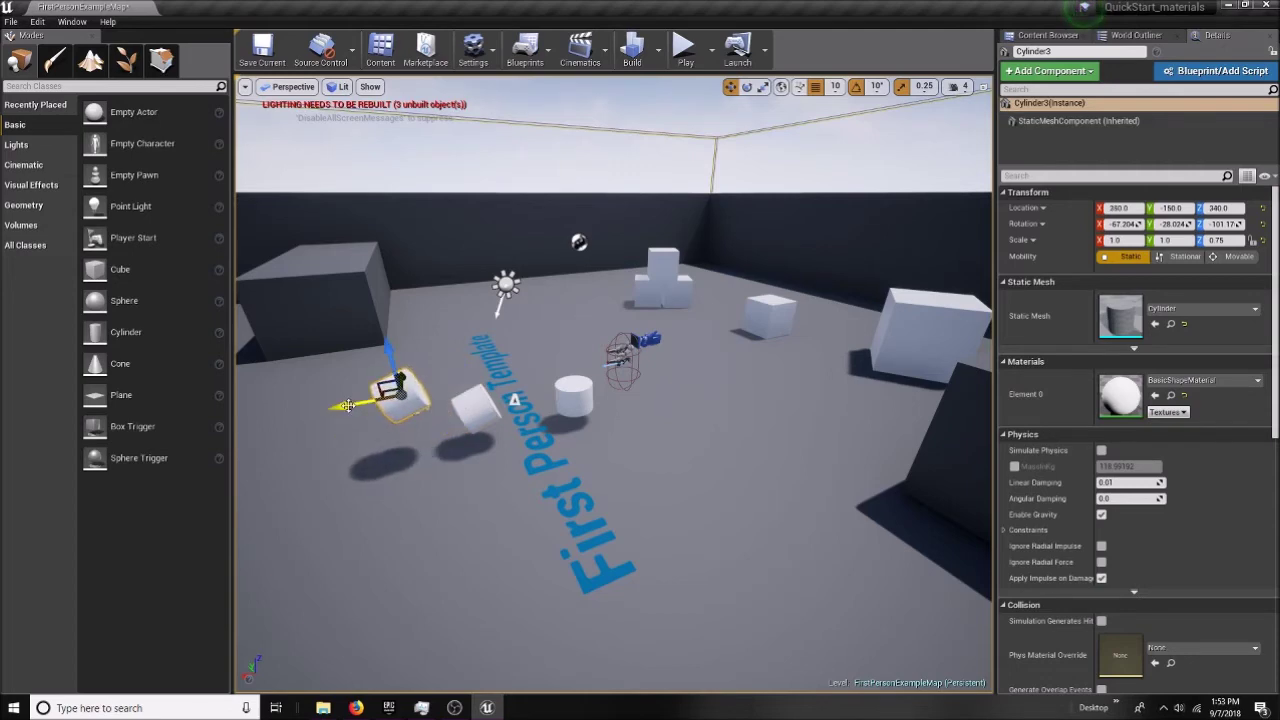
drag(342, 405, 453, 362)
drag(506, 326, 506, 345)
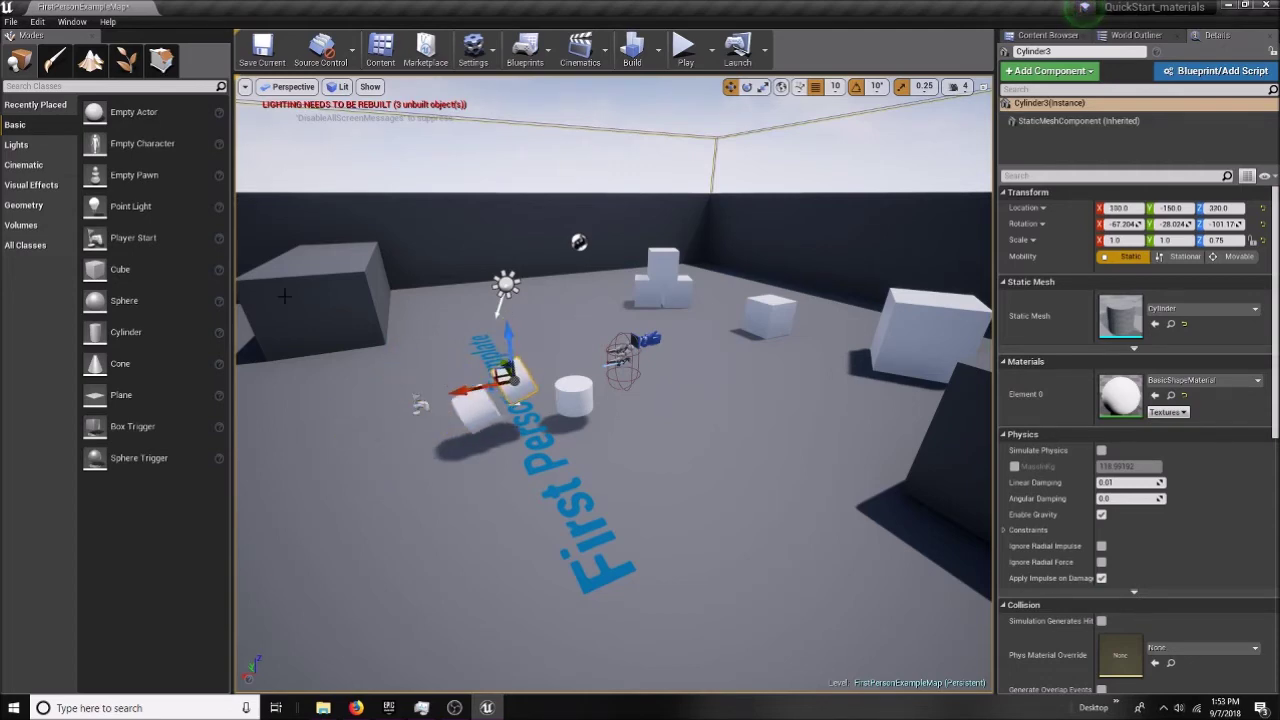
- Place a basic cube at X -110, Y -410, Z 250 and locate its static mesh among the project's assets
drag(119, 270, 625, 425)
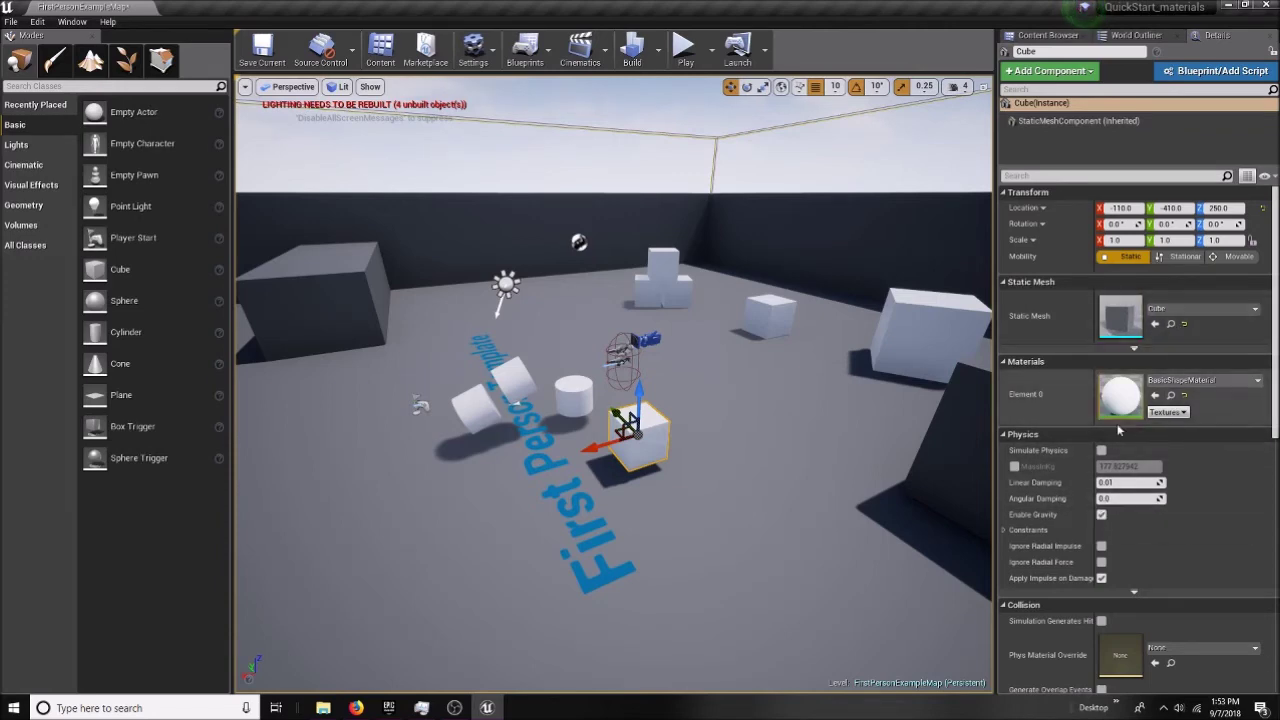
click(1172, 325)
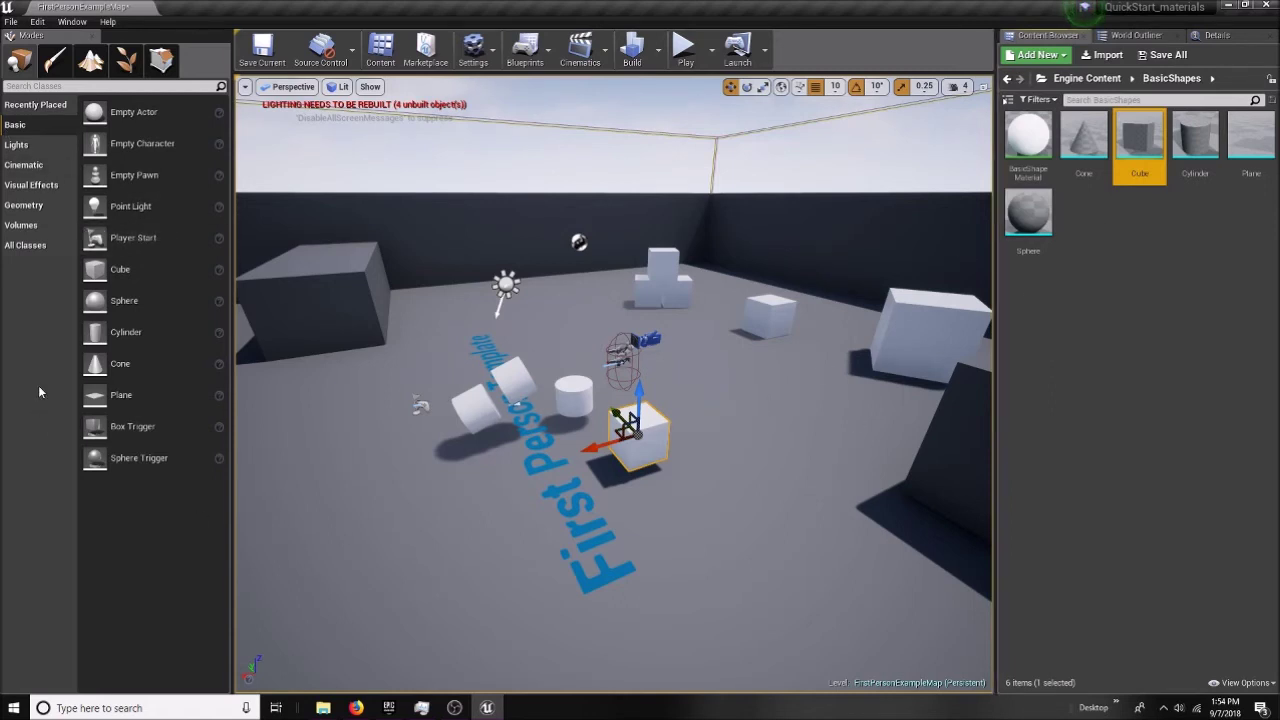
- Place a Box geometry brush at X 260, Y -370 beside the cylinders and raise it to Z 280
click(28, 207)
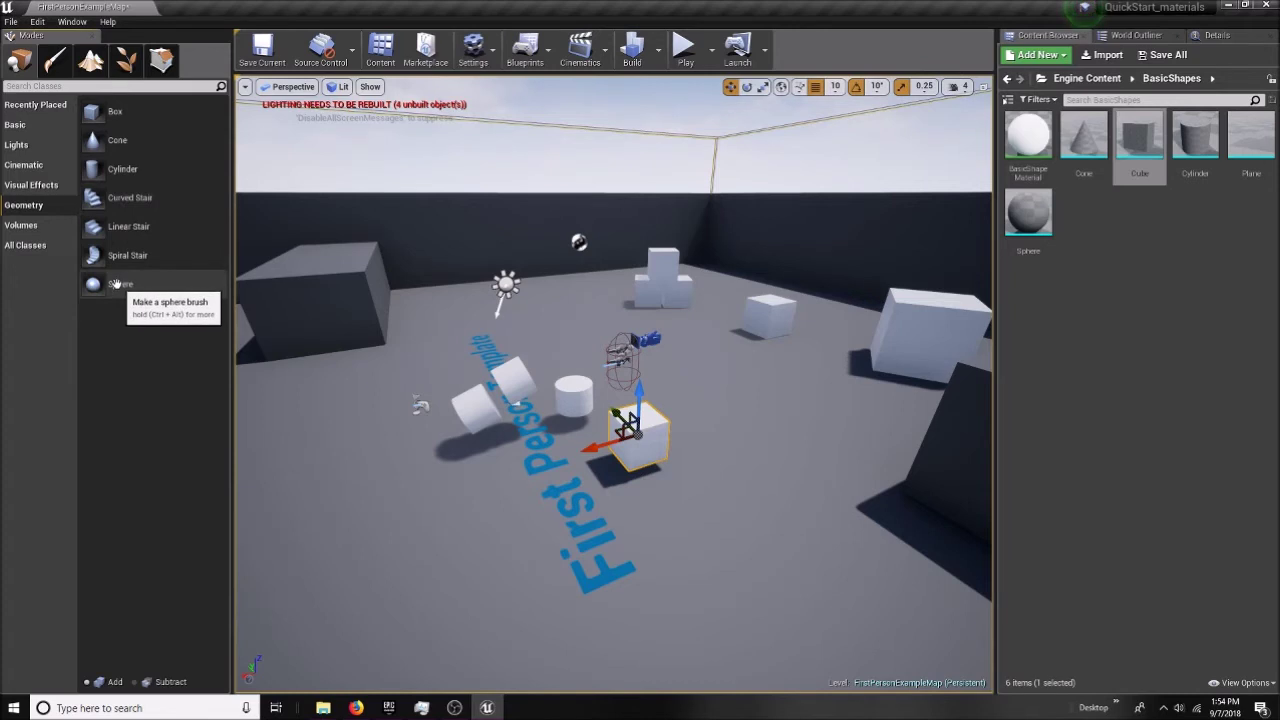
mouse_move(104, 116)
mouse_down()
mouse_move(276, 212)
mouse_move(455, 440)
mouse_move(480, 505)
mouse_up()
mouse_move(444, 417)
right_down()
mouse_move(470, 417)
mouse_move(444, 418)
right_up()
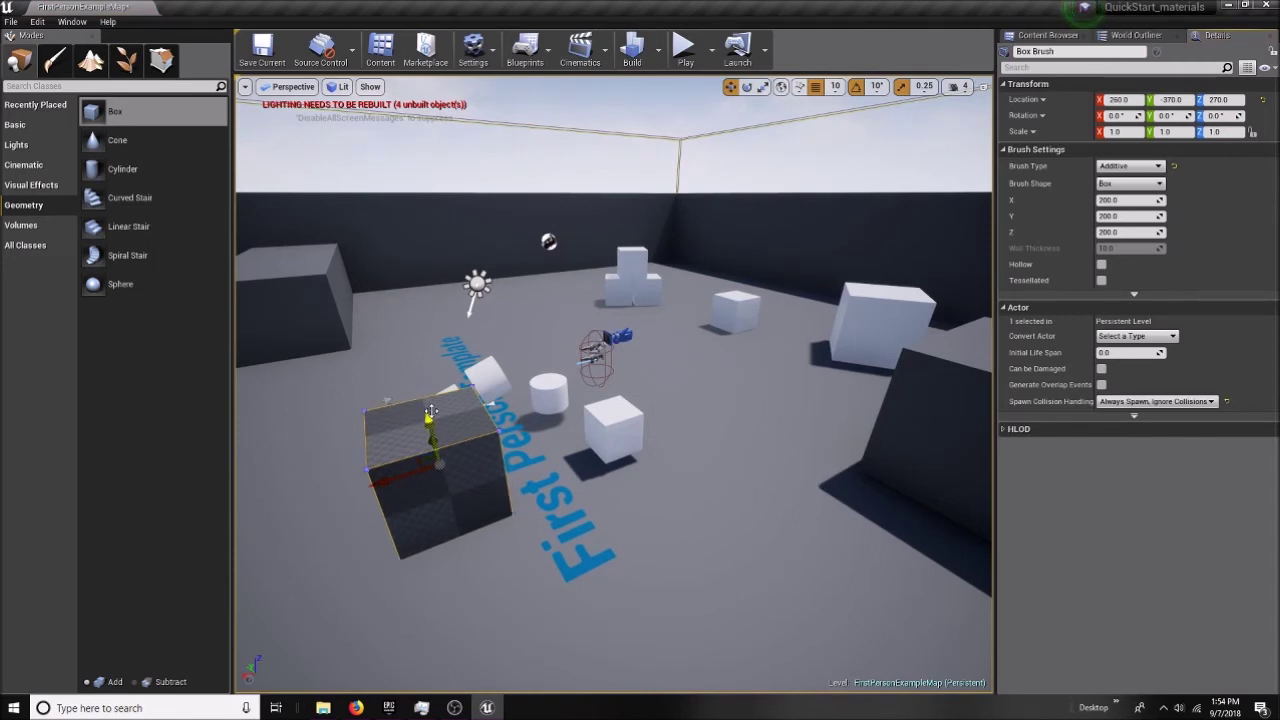
mouse_move(993, 330)
mouse_down()
mouse_move(914, 332)
mouse_move(973, 340)
mouse_up()
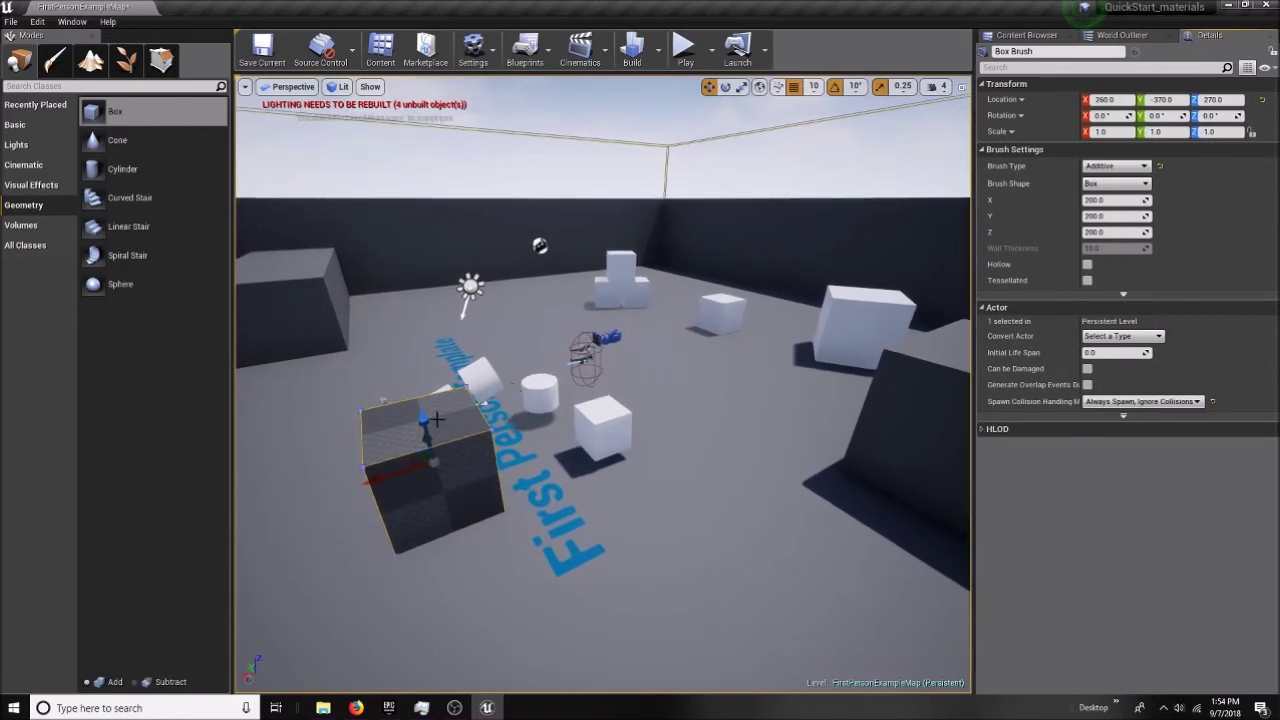
mouse_move(425, 428)
mouse_down()
mouse_move(419, 410)
mouse_move(423, 420)
mouse_up()
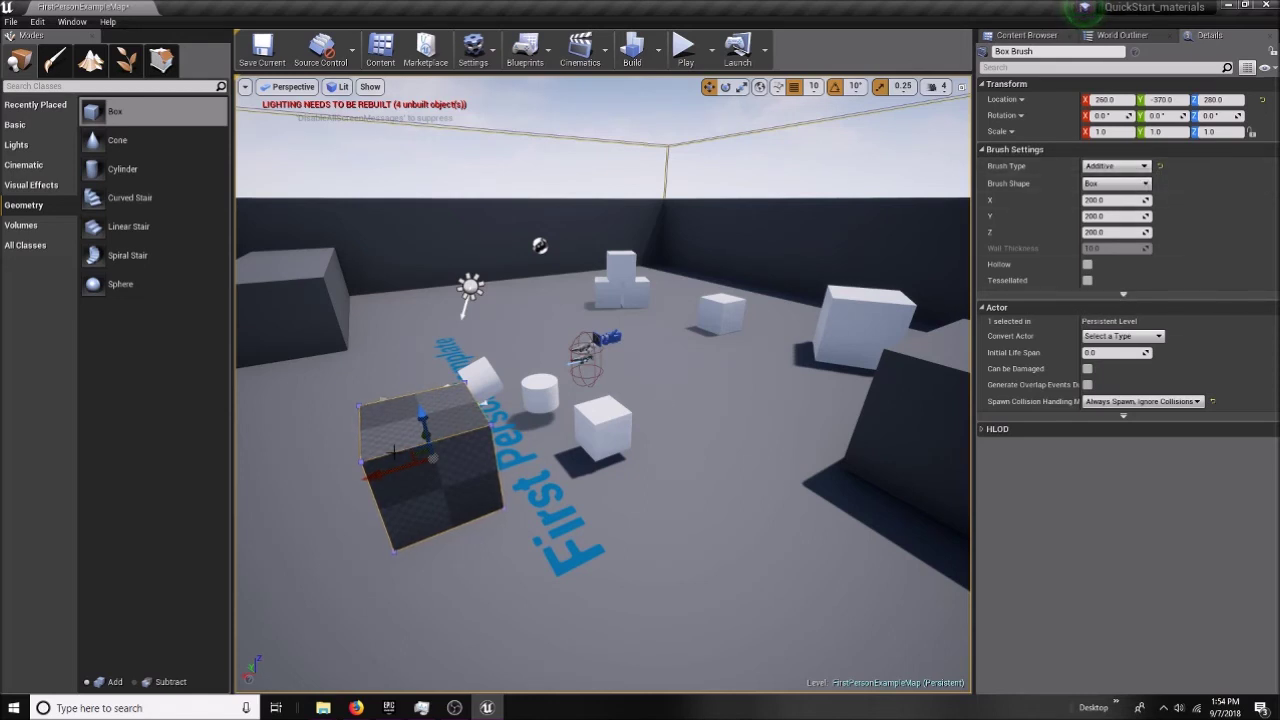
- Place a second box brush overlapping the first at X 140, Y -500, Z 280 and make it Subtractive
mouse_move(345, 286)
mouse_down()
mouse_move(430, 440)
mouse_move(514, 478)
mouse_move(520, 516)
mouse_up()
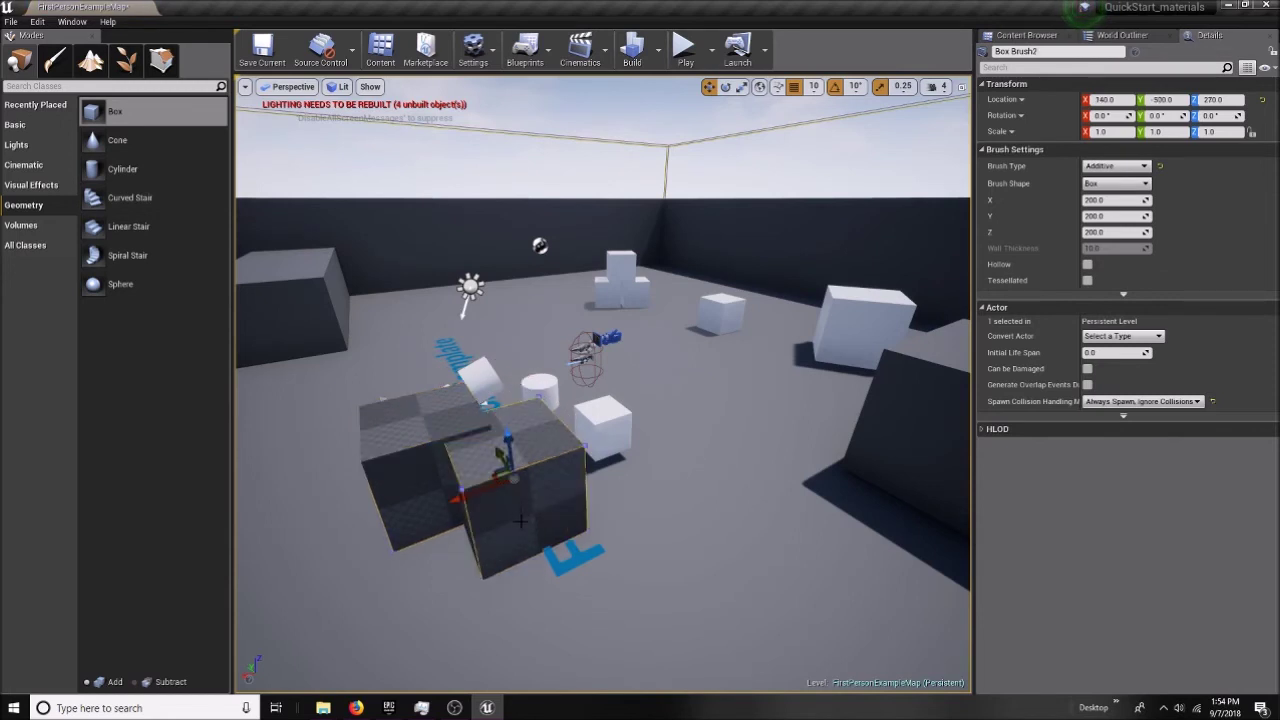
drag(508, 441, 507, 431)
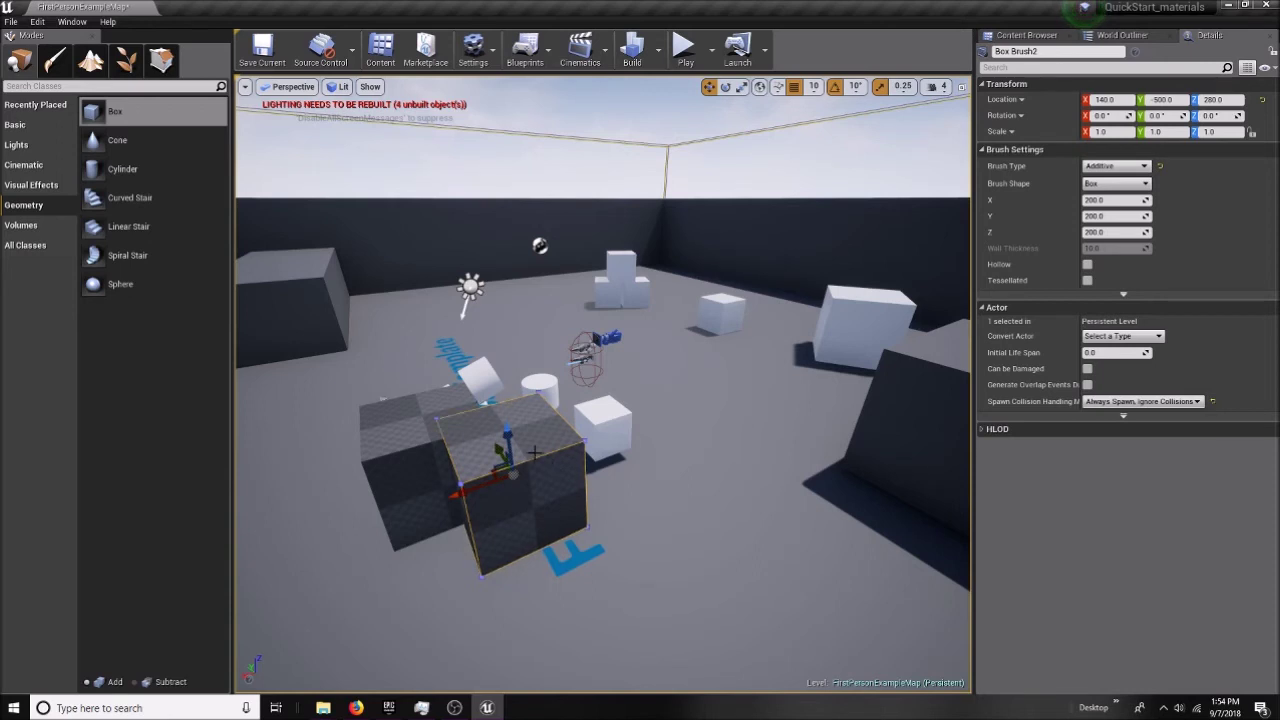
click(1113, 167)
click(1112, 185)
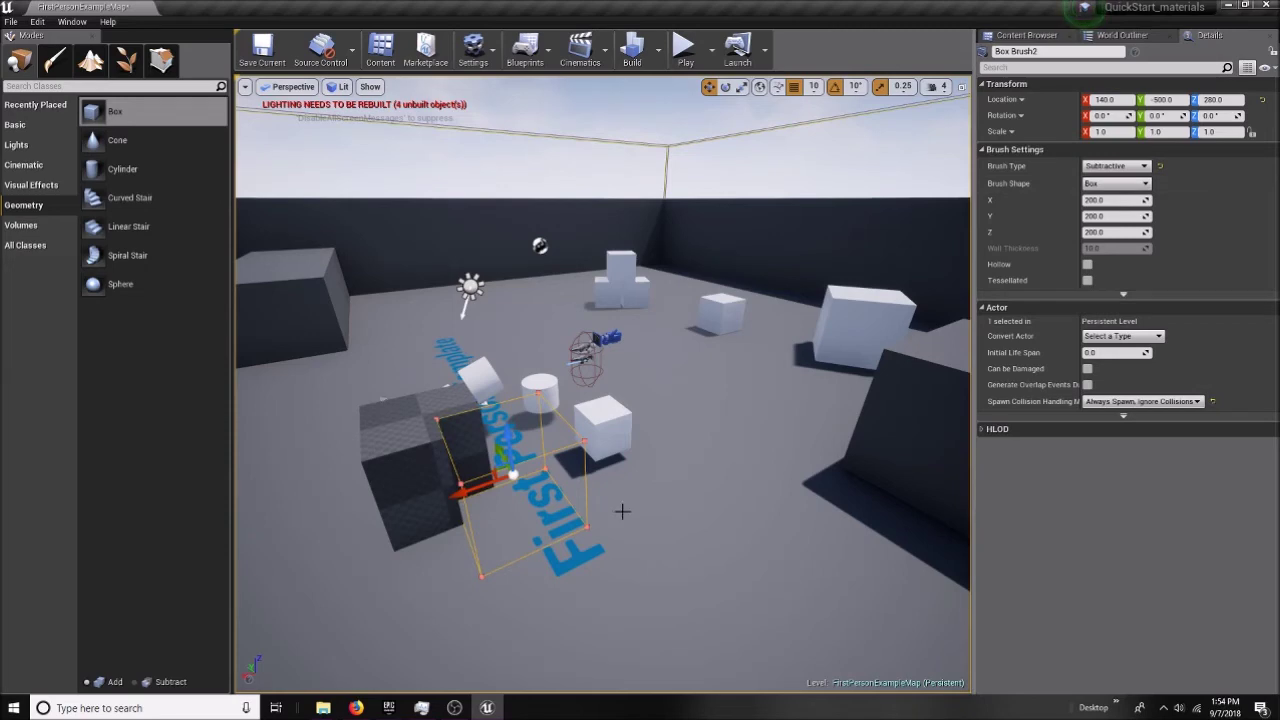
- Move the subtractive box brush to X 280, Y -450 so it cuts through the front of the additive box
click(731, 406)
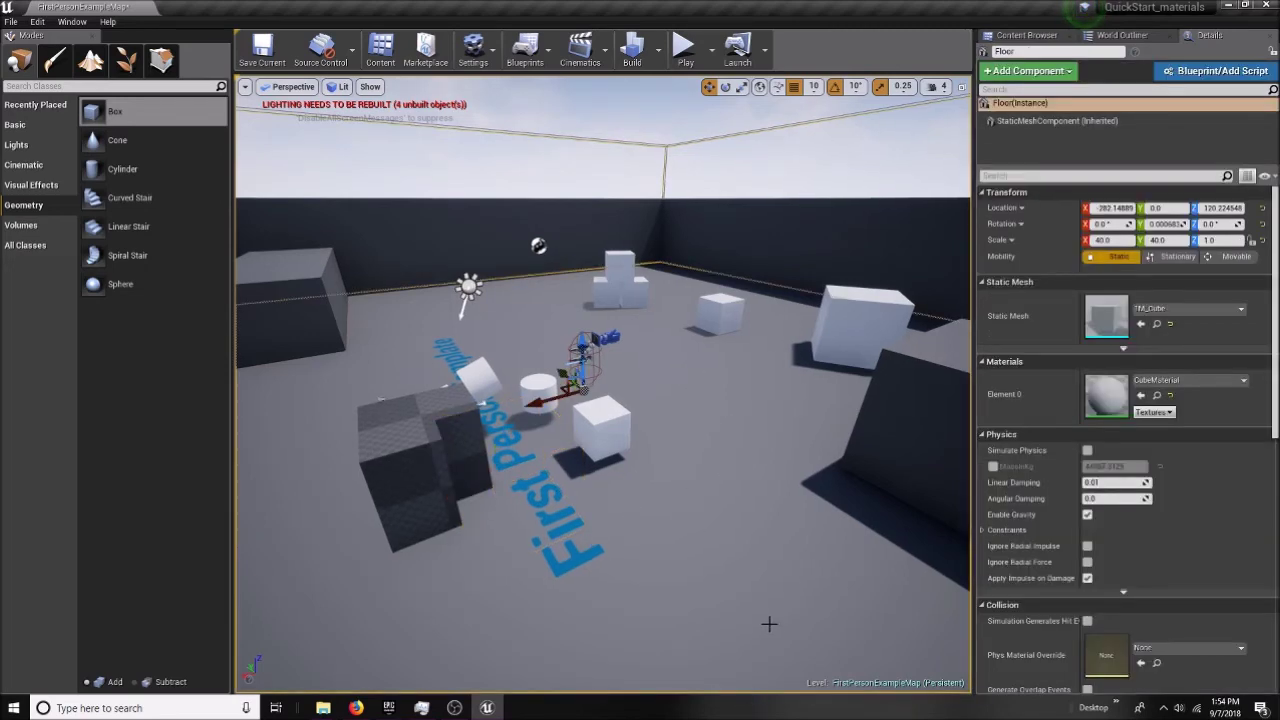
click(381, 481)
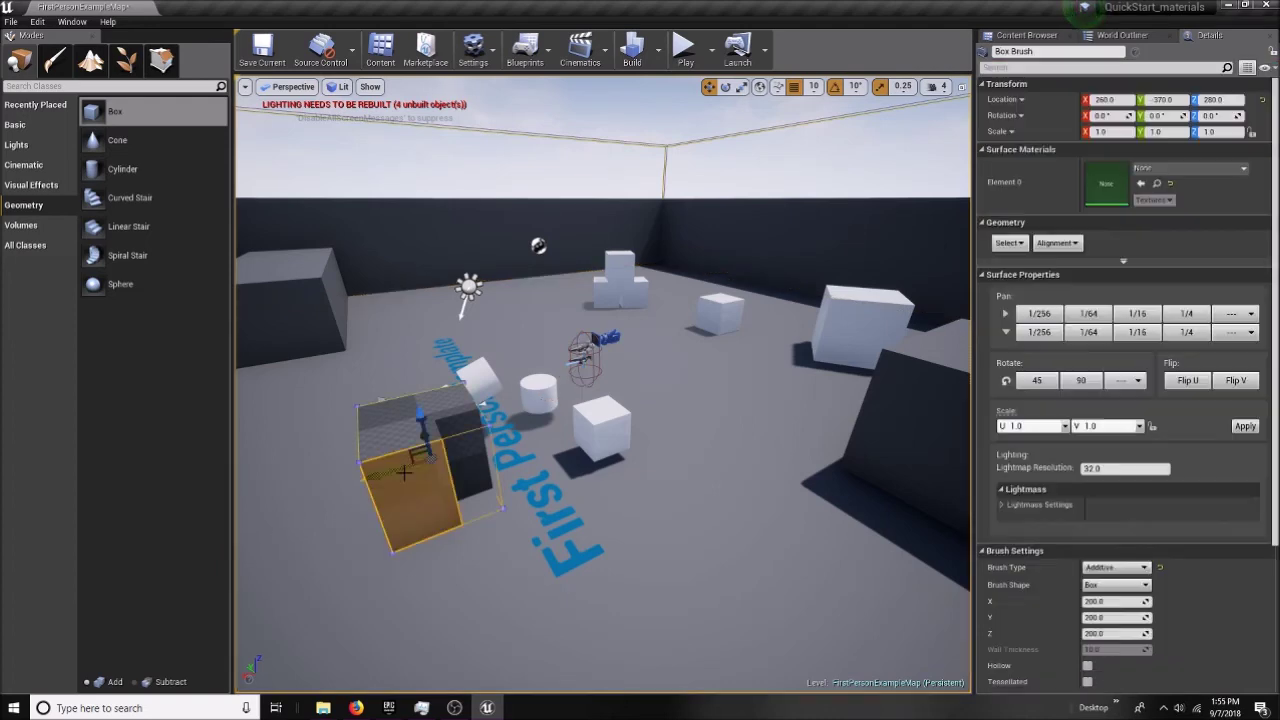
drag(115, 111, 565, 486)
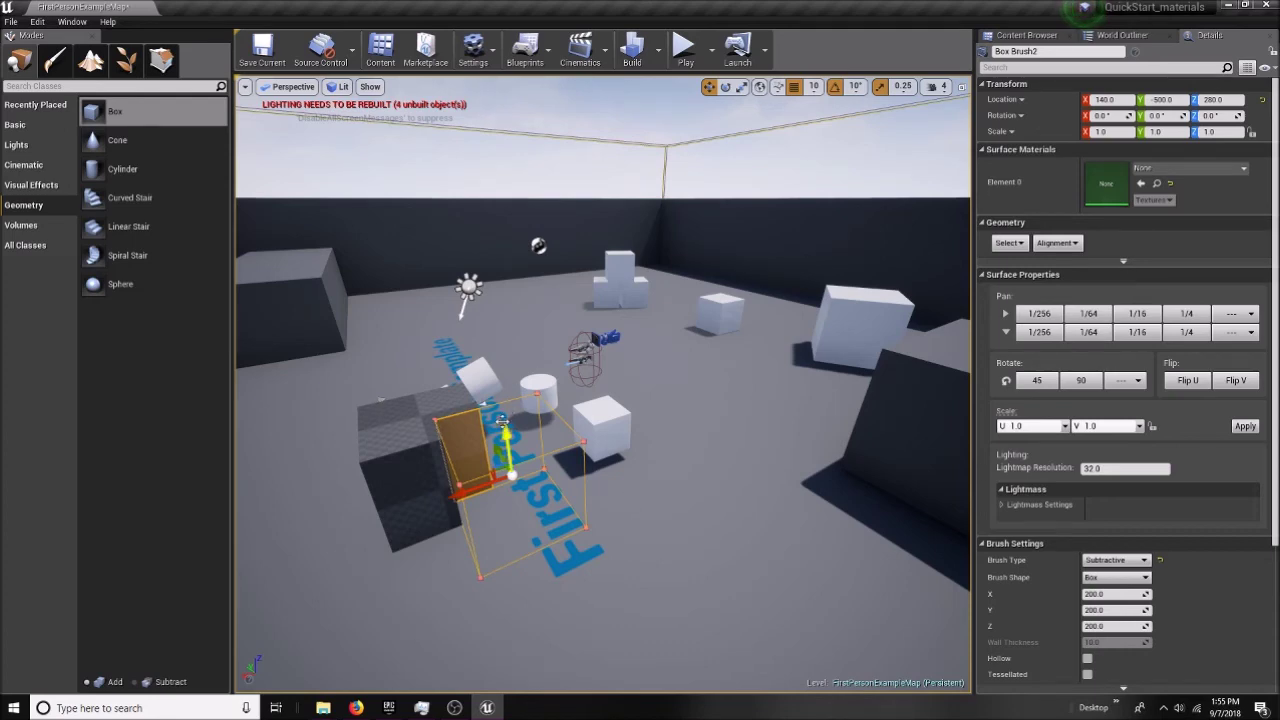
mouse_move(500, 420)
mouse_down()
mouse_move(413, 494)
mouse_move(362, 504)
mouse_up()
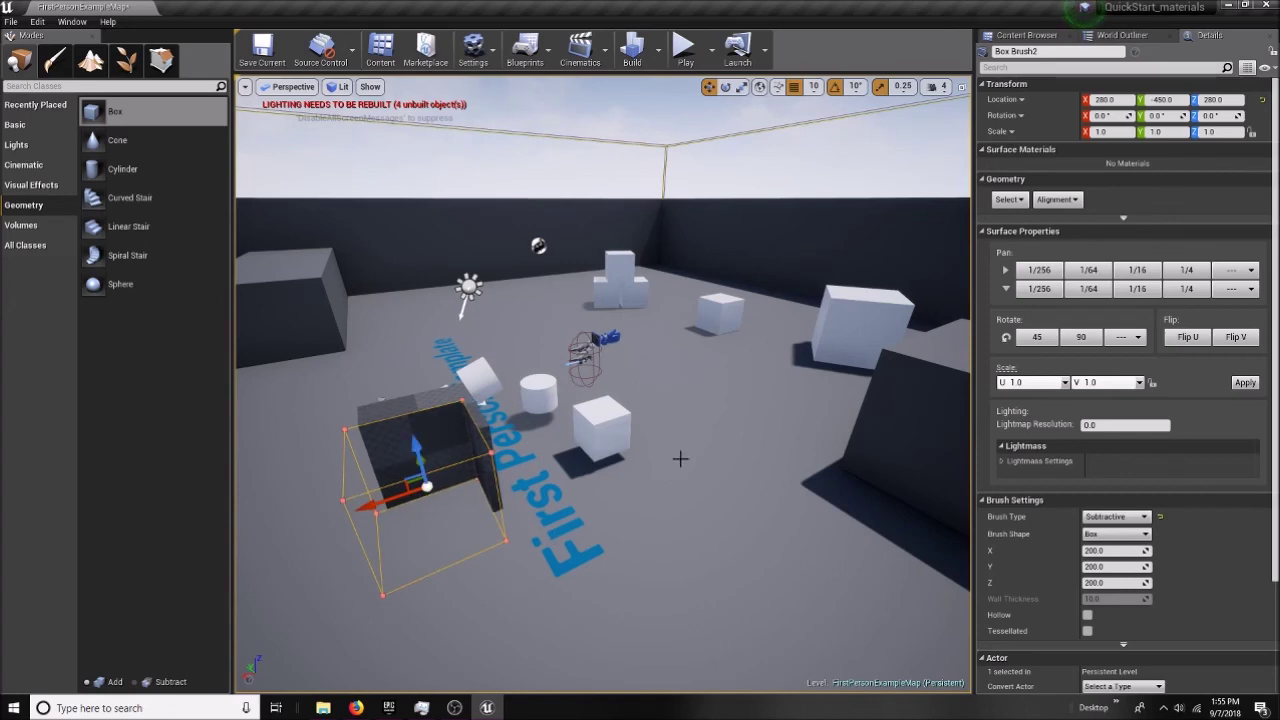
- Group the additive and subtractive box brushes together
ctrl+click(433, 397)
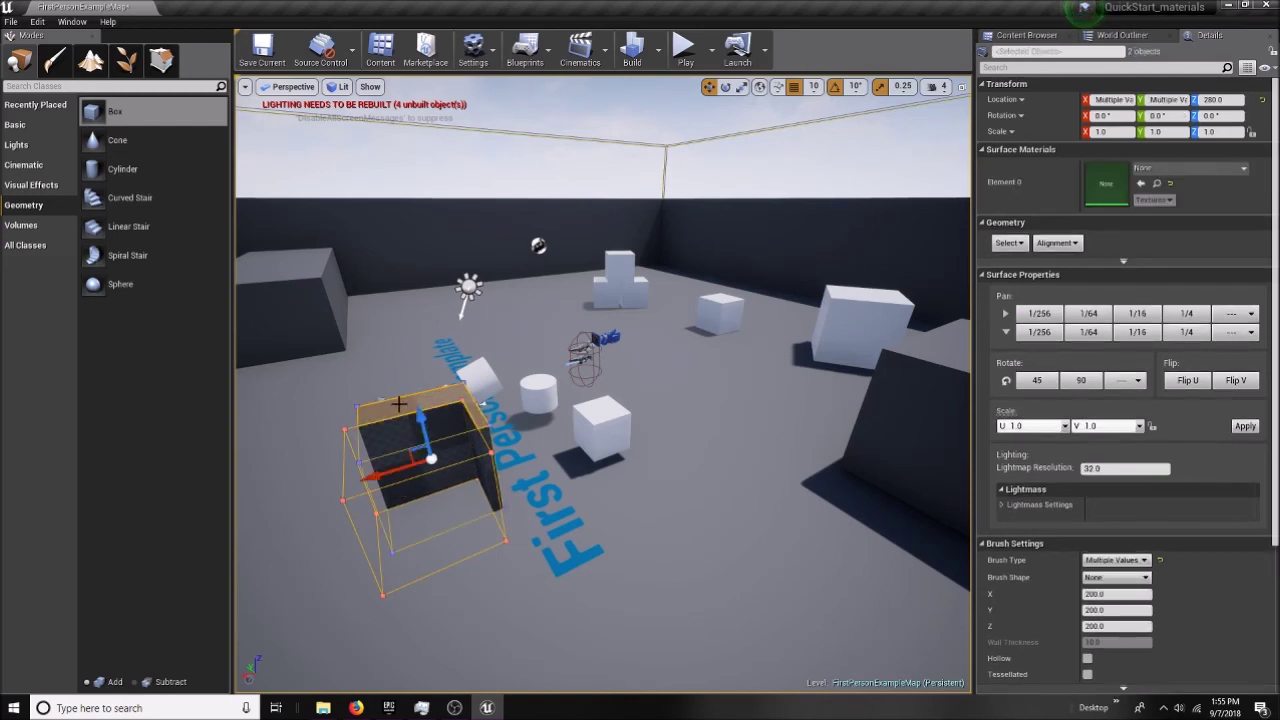
right_click(398, 402)
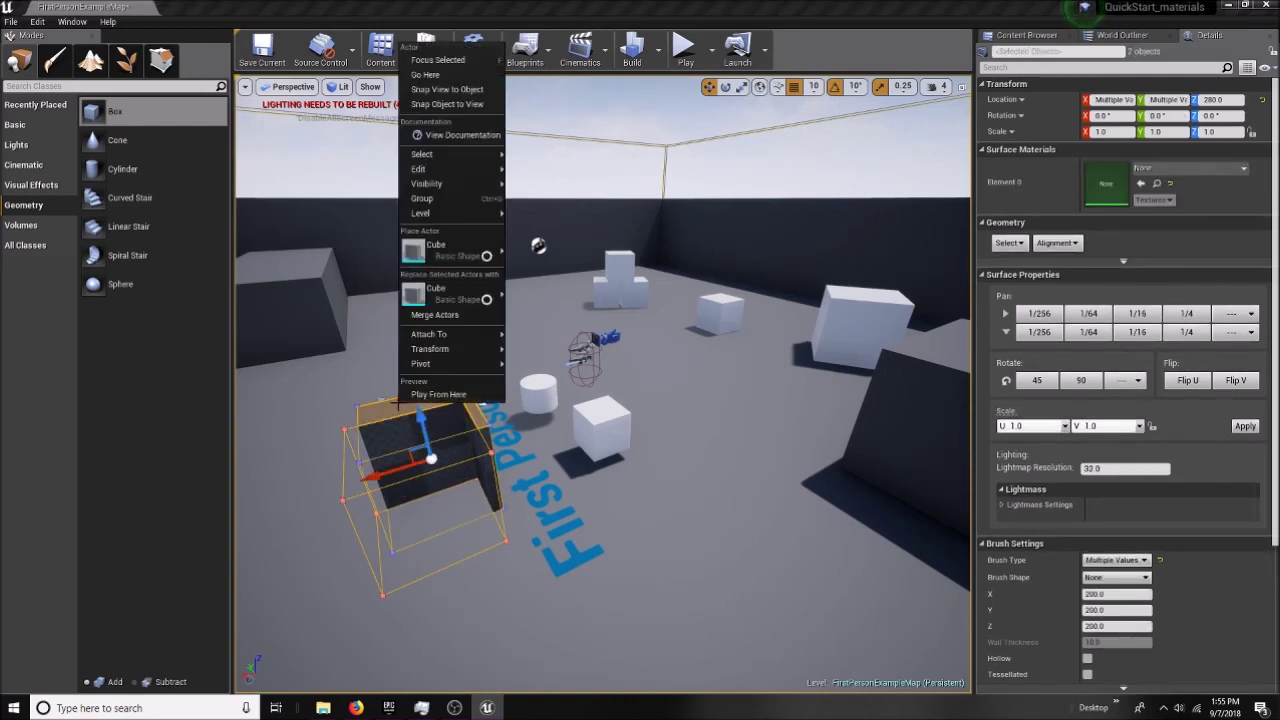
click(421, 199)
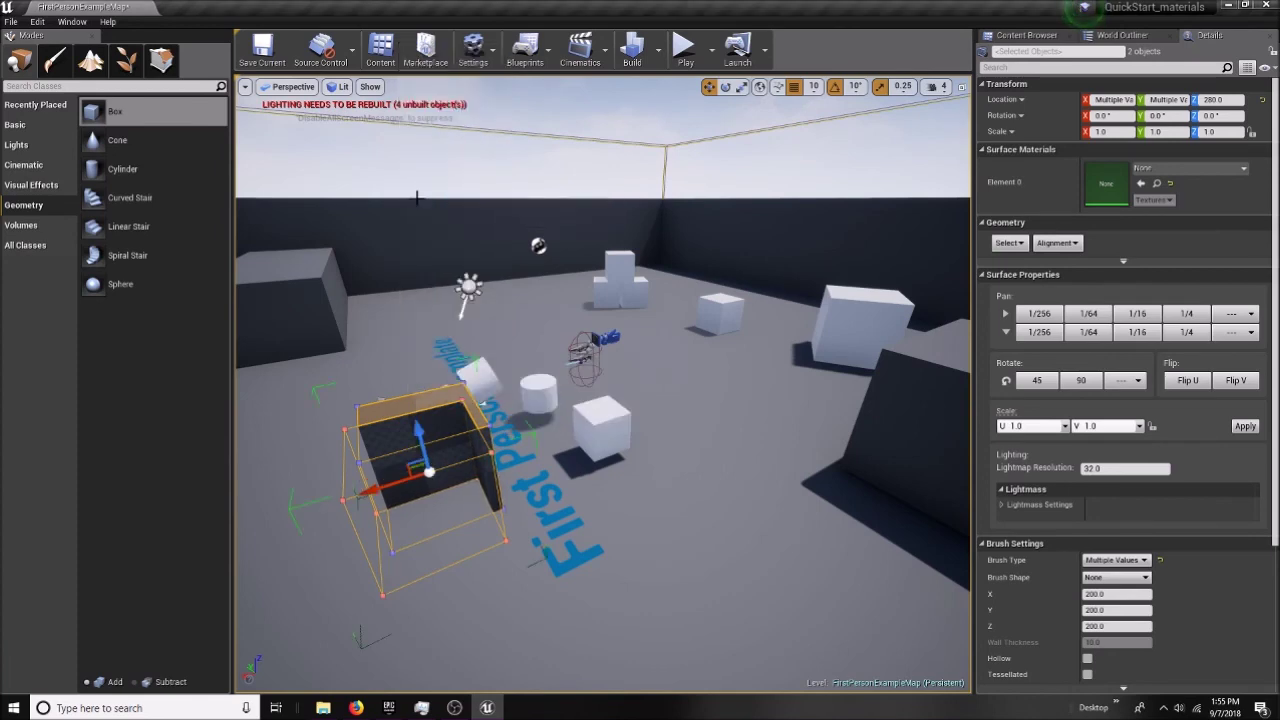
- Move the grouped box brushes together across the floor, finishing clear of the tilted cylinders
drag(428, 470, 472, 457)
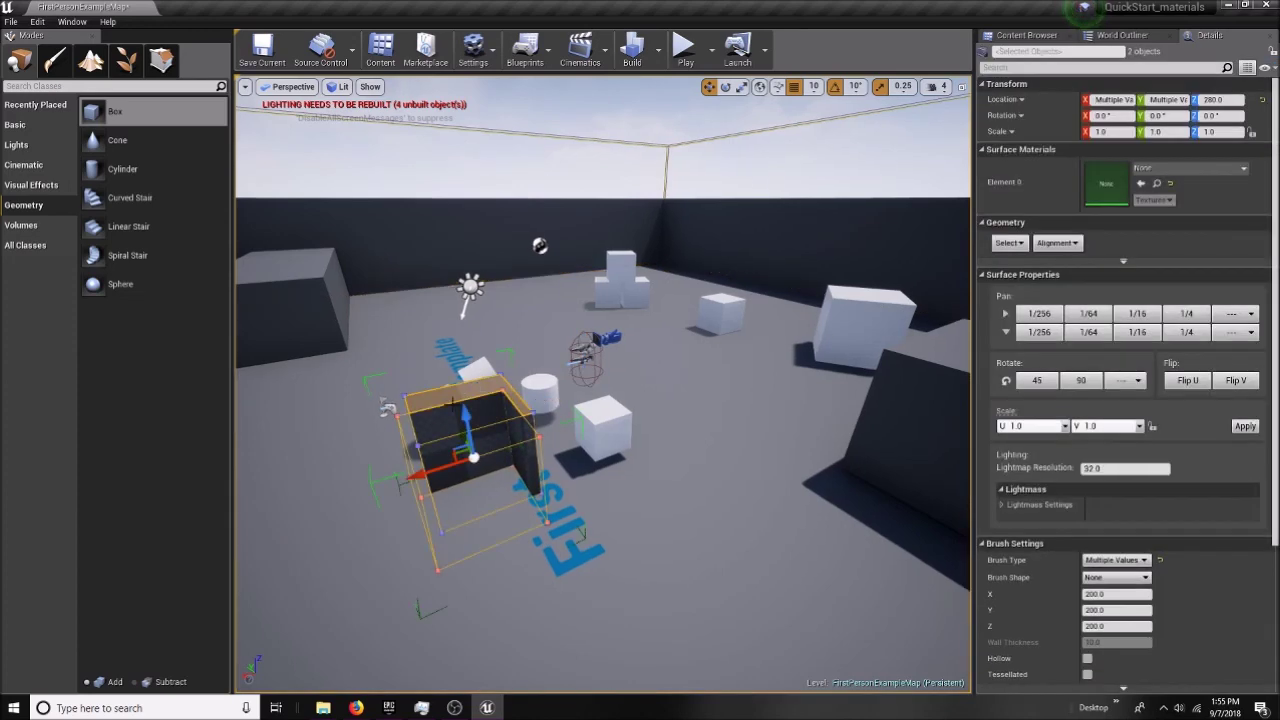
key(f)
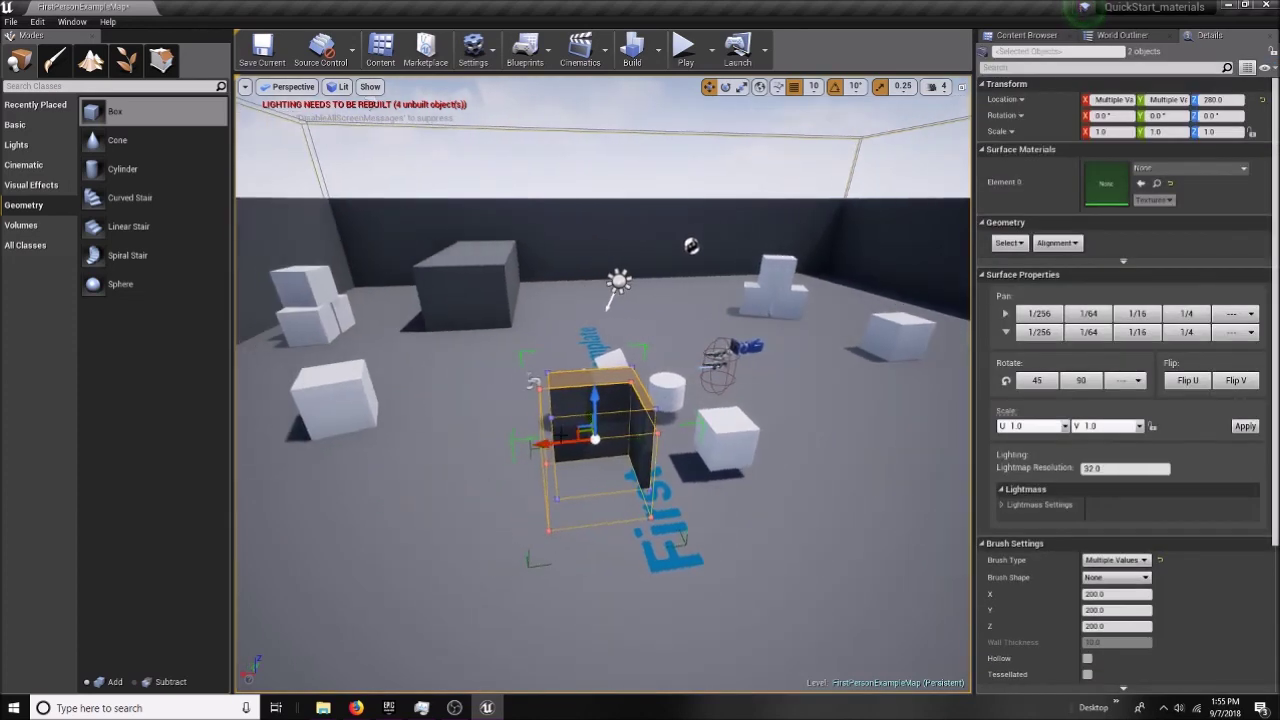
mouse_move(521, 437)
mouse_down()
mouse_move(443, 445)
mouse_move(530, 462)
mouse_move(560, 487)
mouse_up()
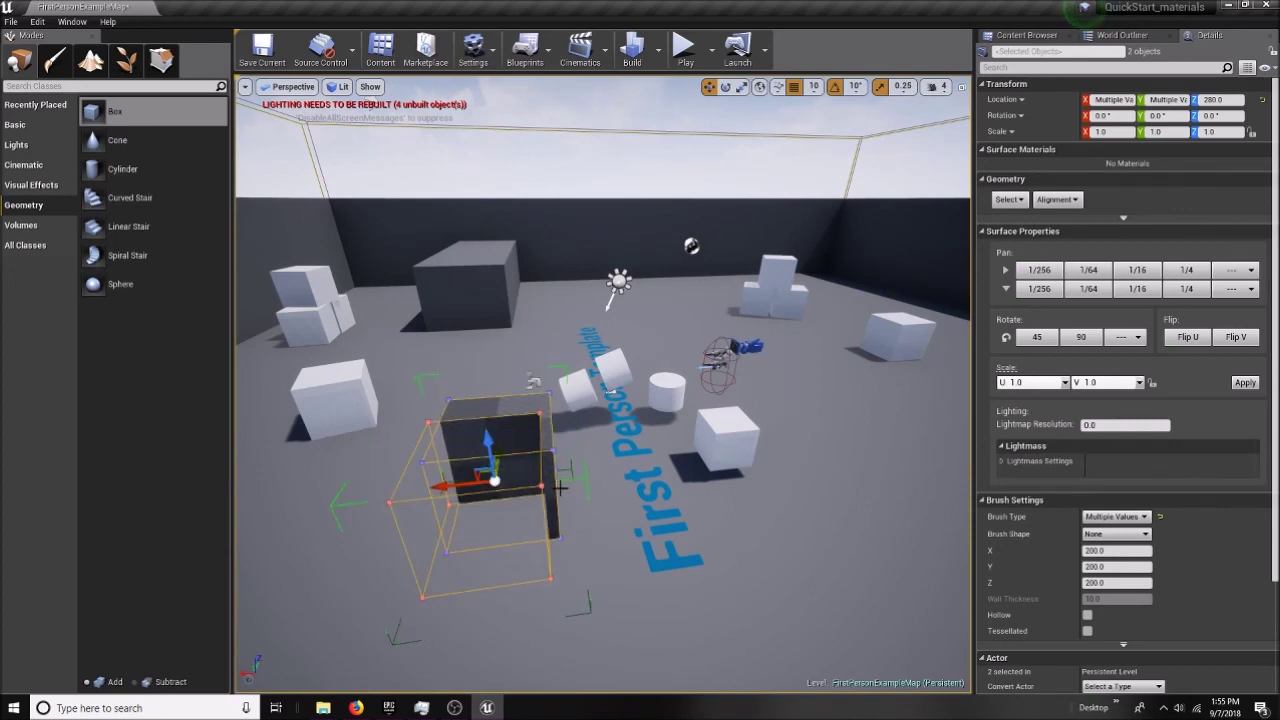
- Look up the cube beside the floor text in the level's actor list, and select EditorCube13 and EditorCube10 from that list
click(719, 424)
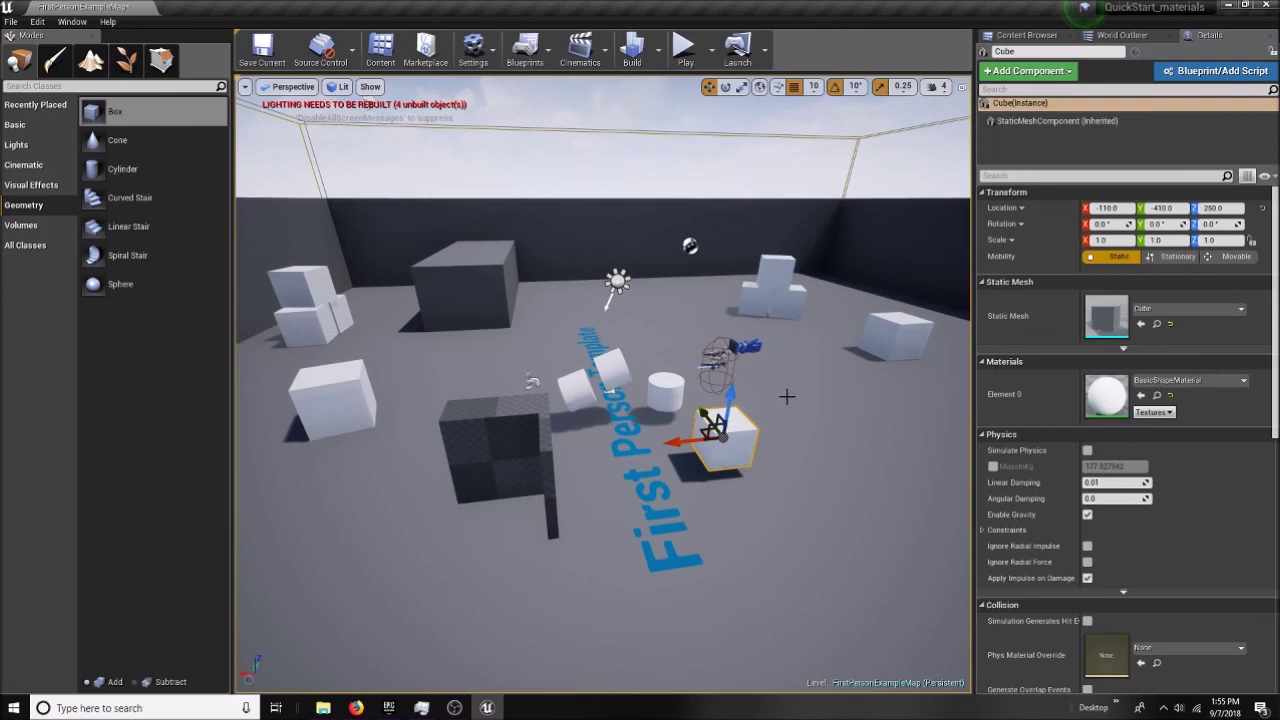
click(1124, 36)
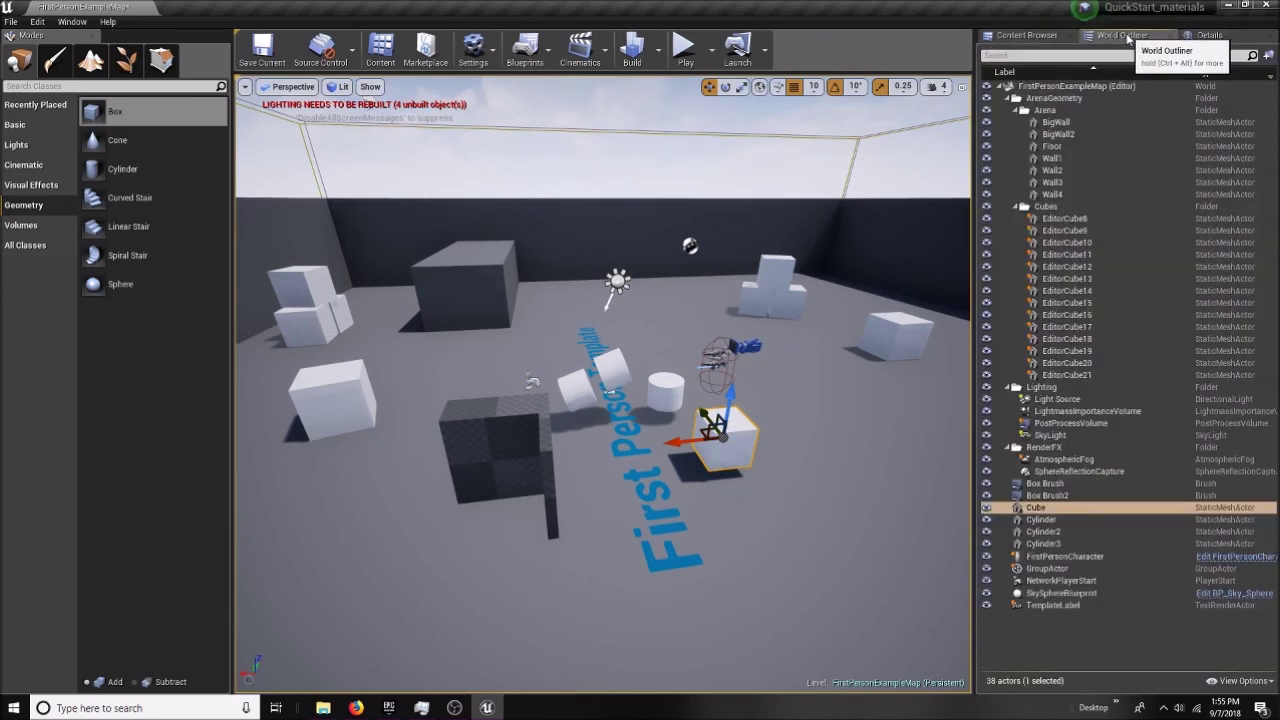
click(1078, 278)
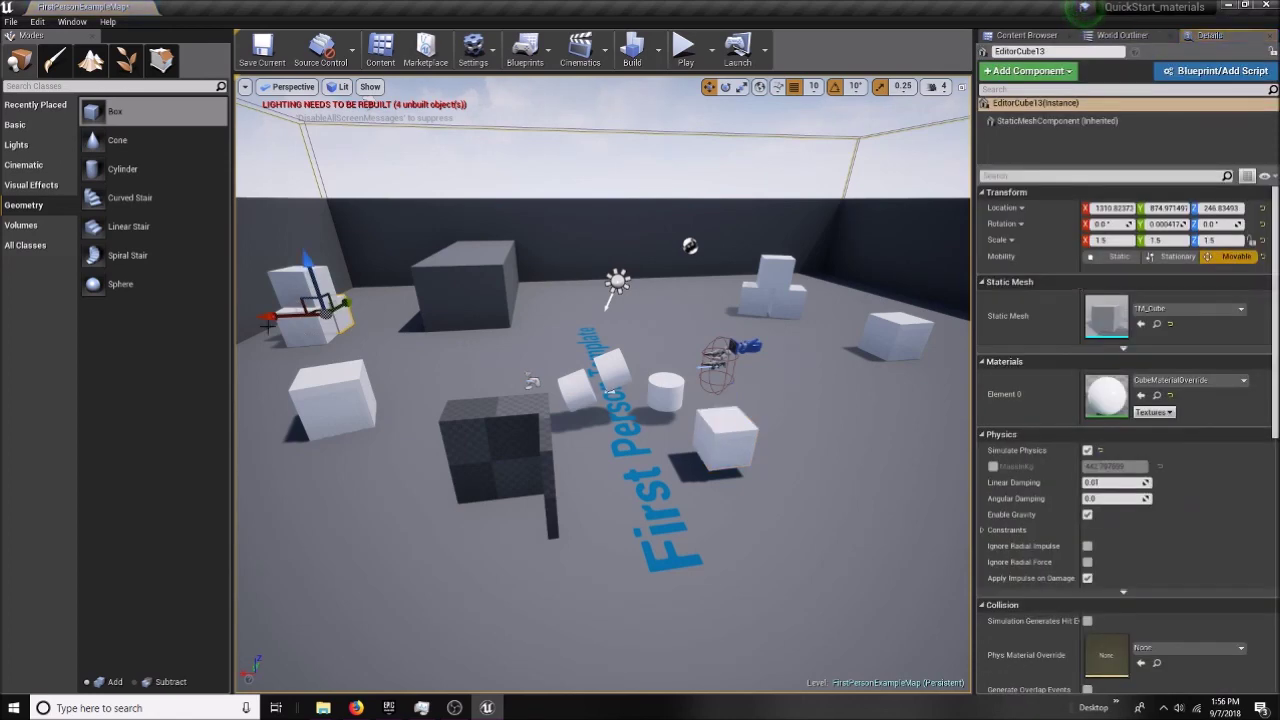
click(1132, 36)
click(1066, 242)
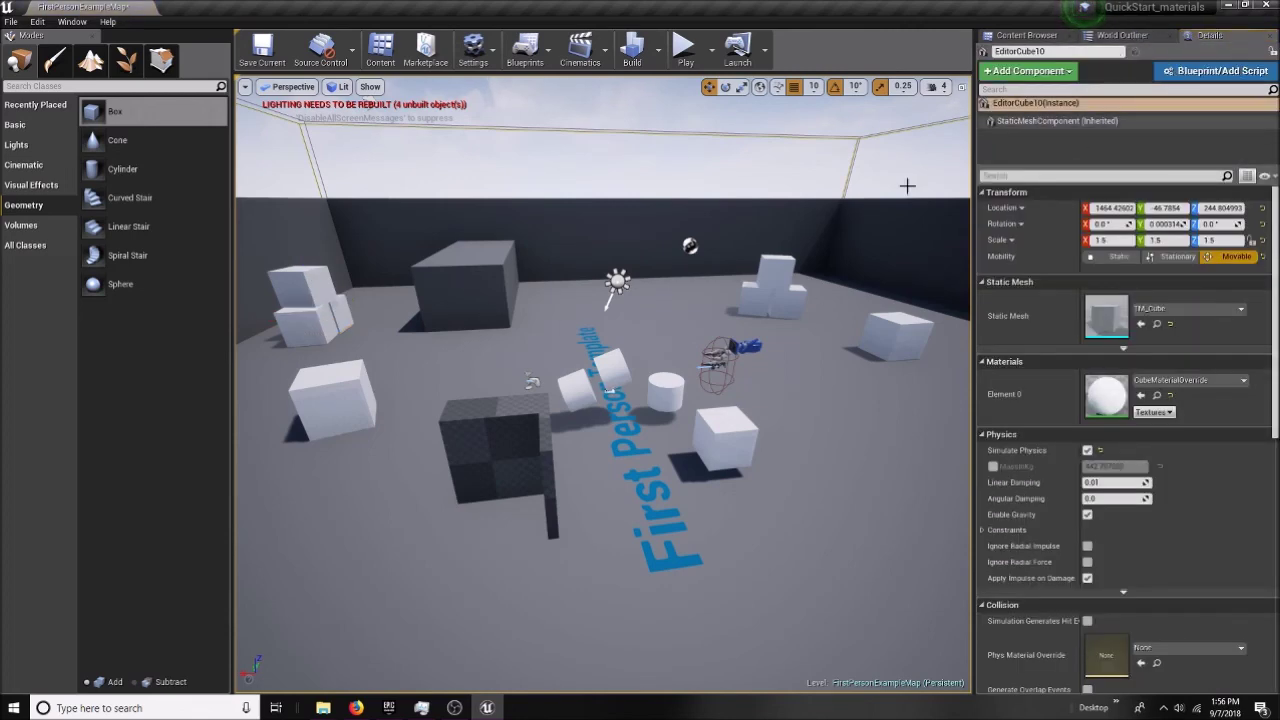
- Select the grouped box brushes in the level and look up their entries in the actor list
click(1122, 35)
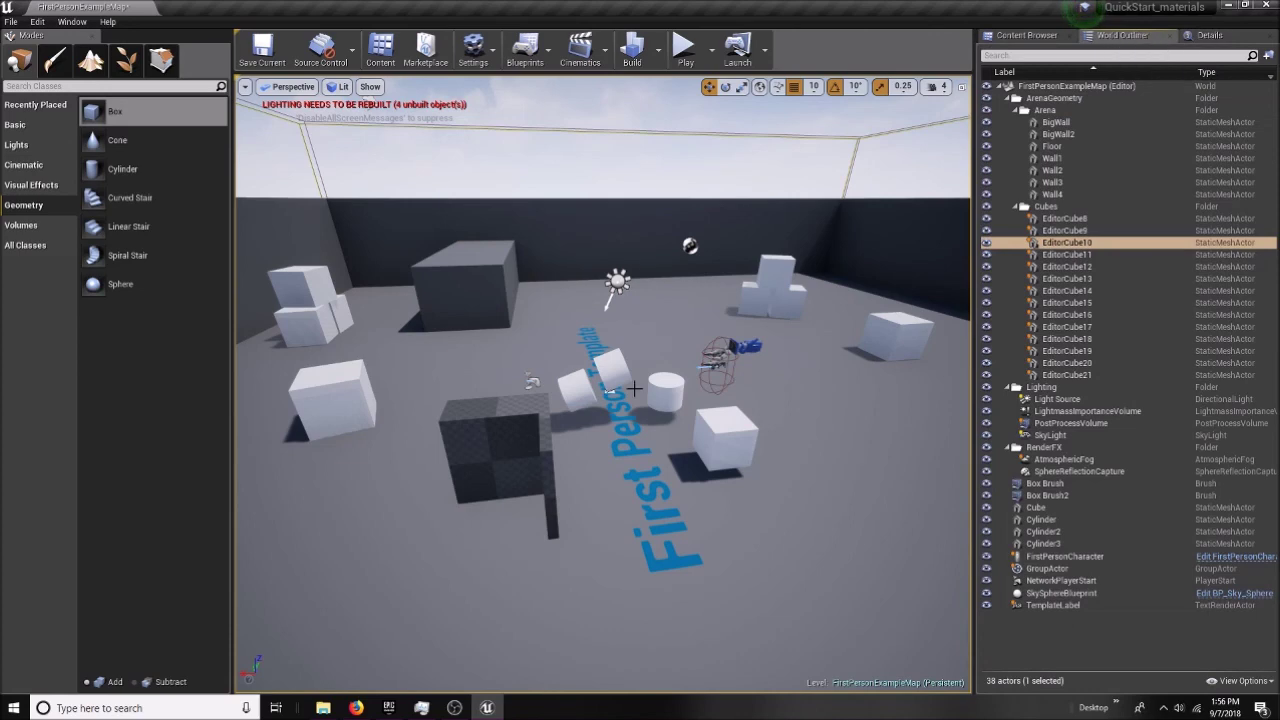
click(490, 460)
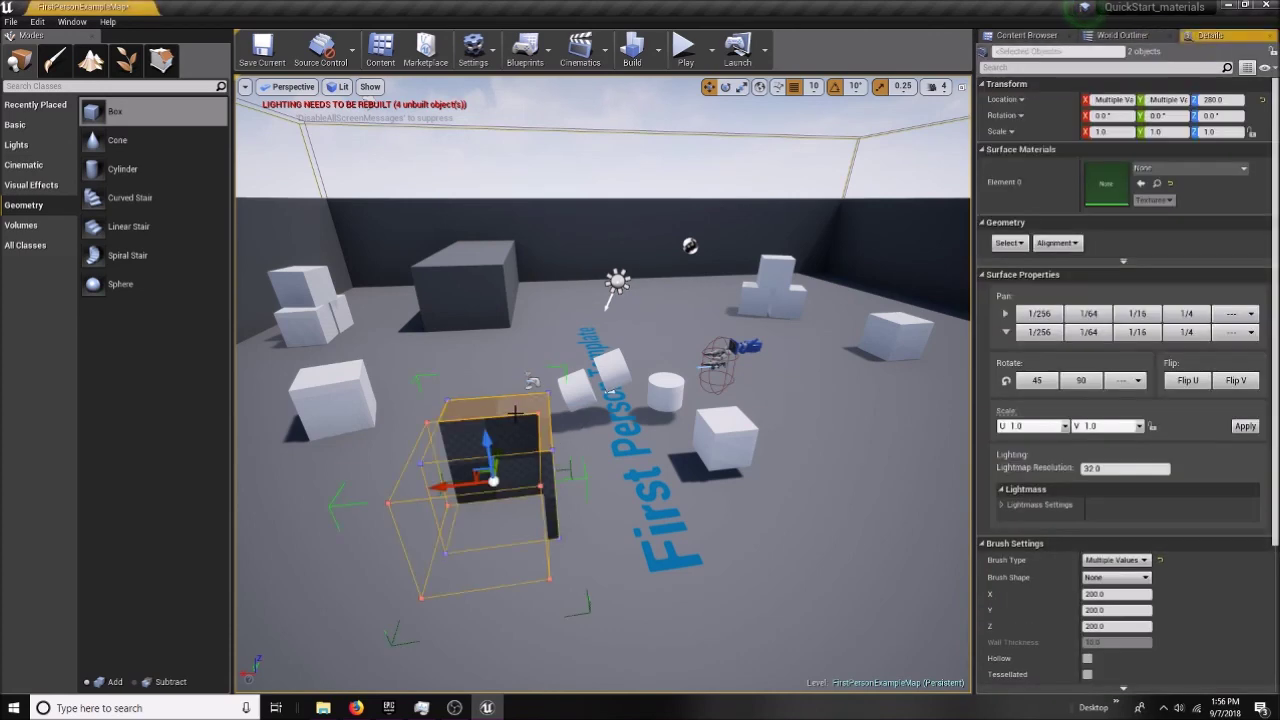
click(1122, 35)
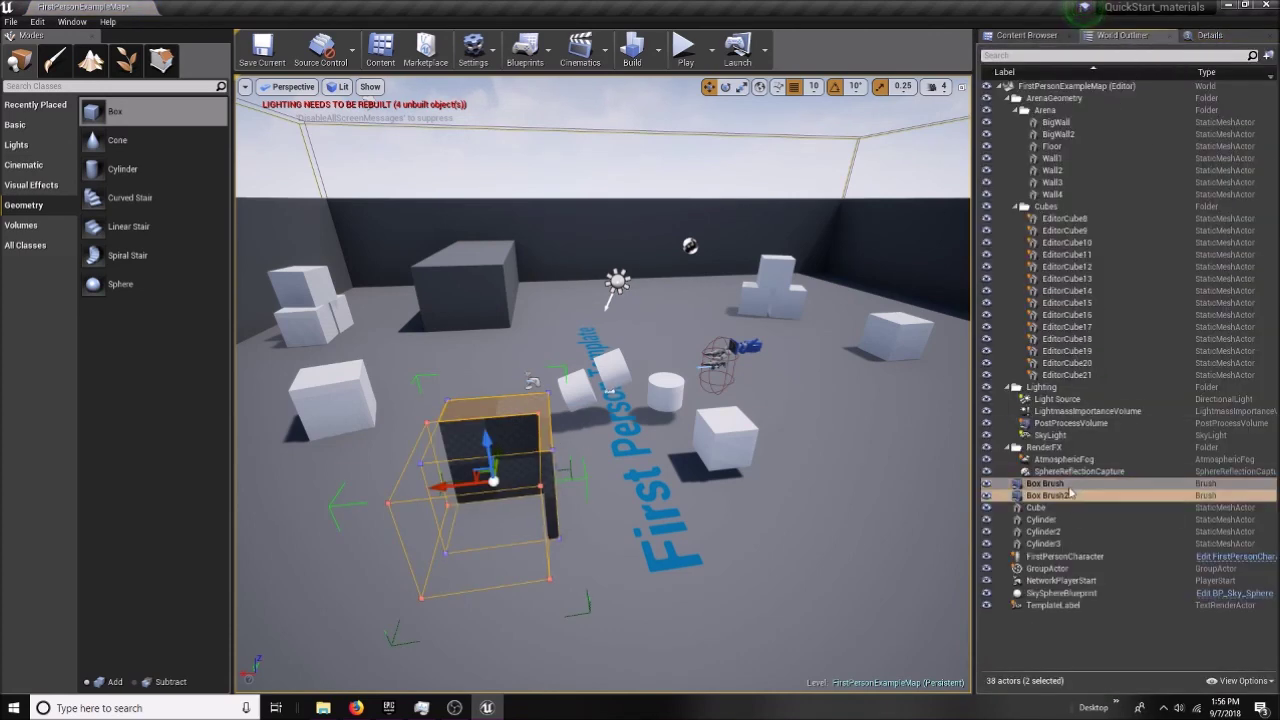